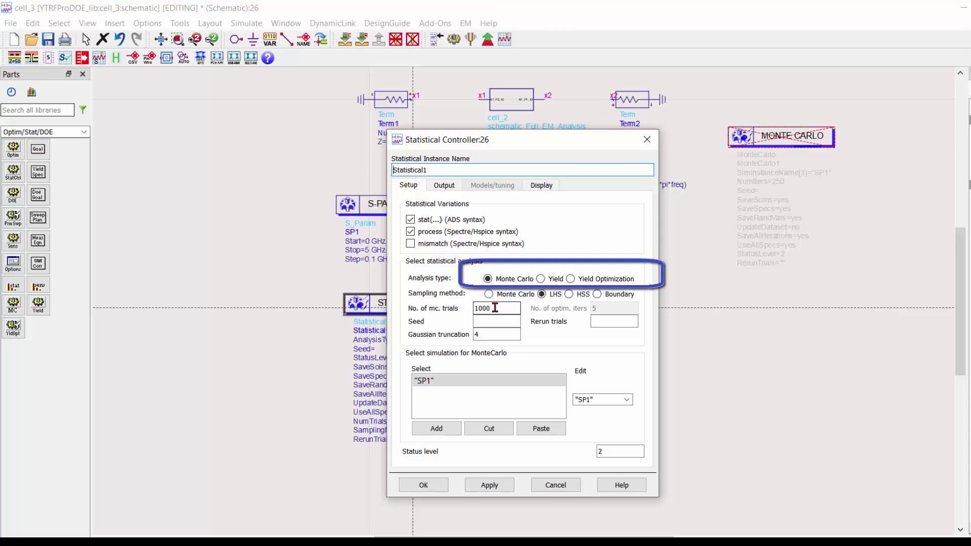
Confirm the Monte Carlo analysis with LHS sampling and 1000 trials
{"action": "left_click", "coordinate": [424, 484]}
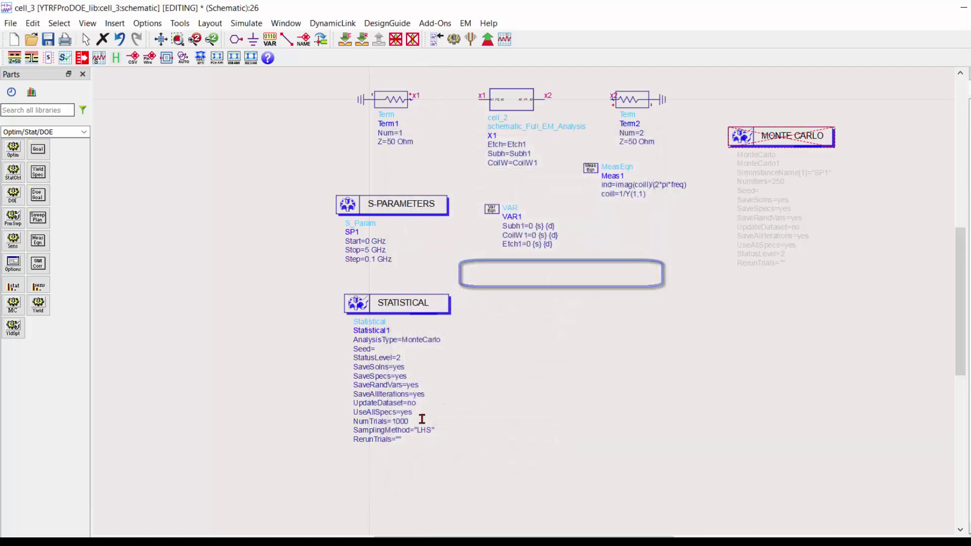
Run the Monte Carlo simulation, check the ind-vs-freq spread, and reopen the Statistical Controller
{"action": "left_click", "coordinate": [457, 40]}
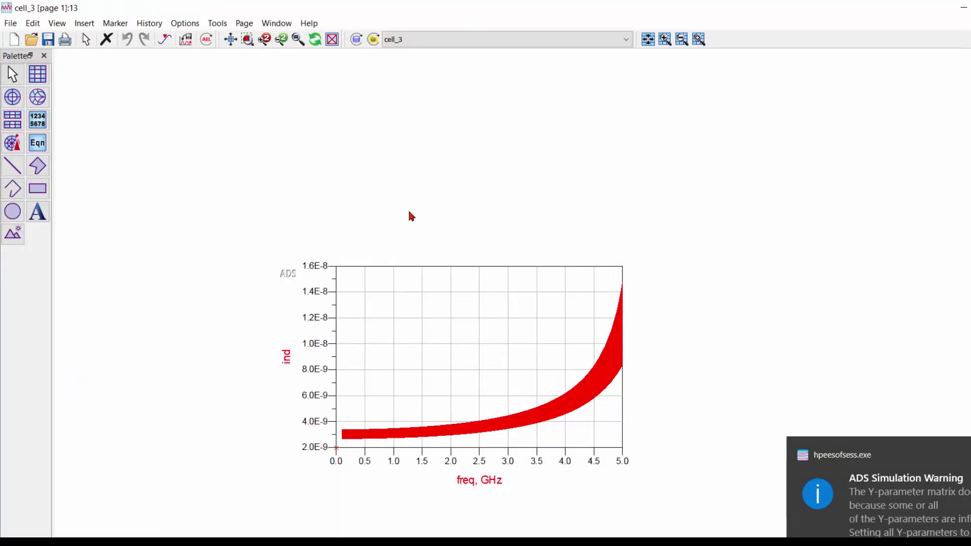
{"action": "key", "text": "alt+F4"}
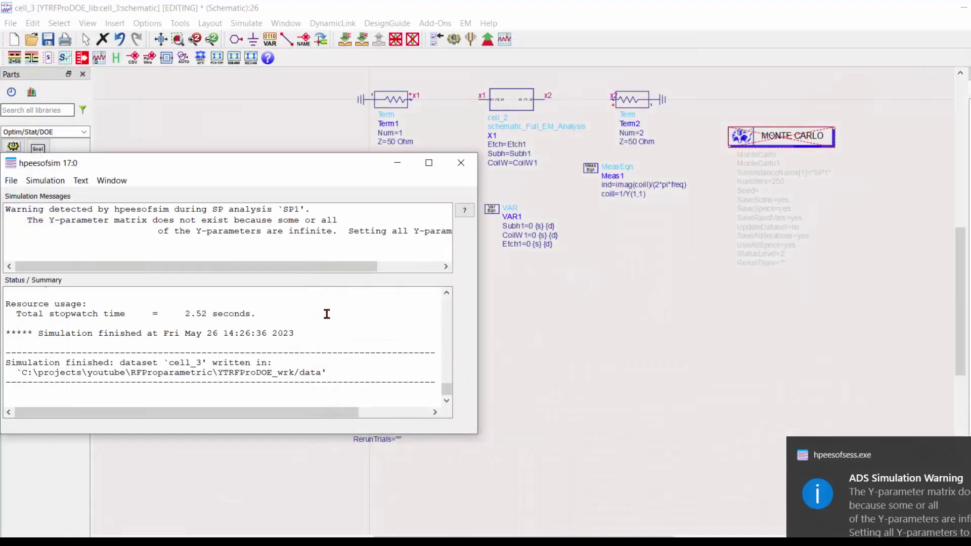
{"action": "left_click", "coordinate": [460, 162]}
{"action": "double_click", "coordinate": [406, 310]}
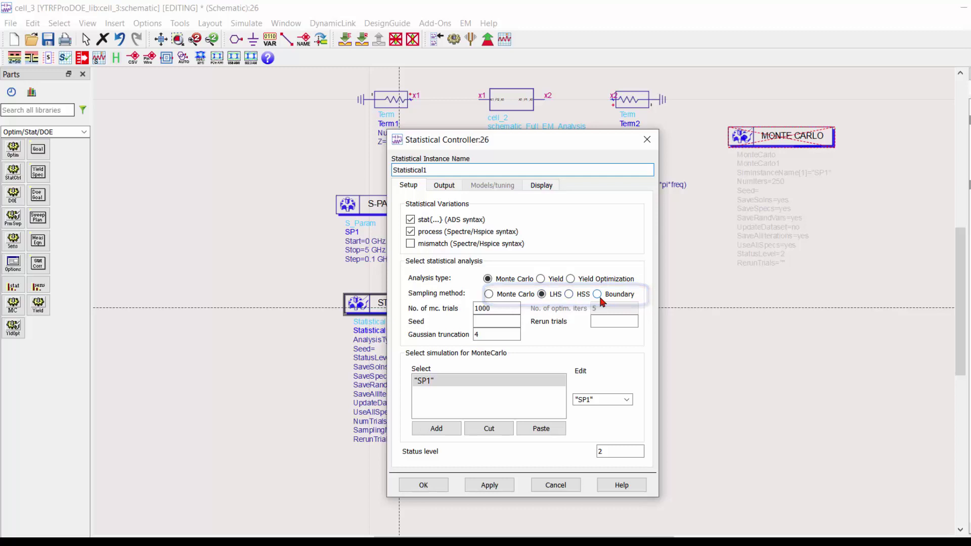
Close the Statistical Controller dialog without changes
{"action": "left_click", "coordinate": [423, 485]}
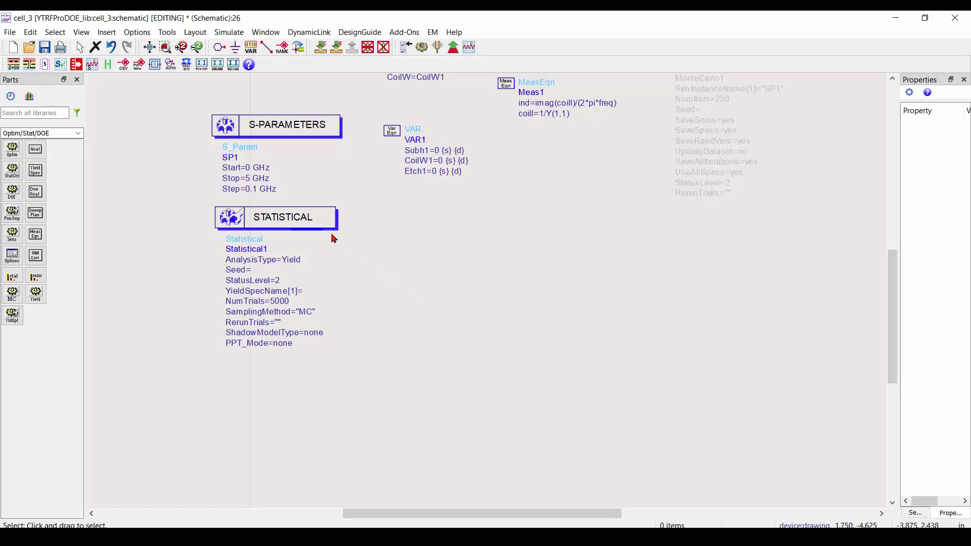
Turn off automatic output settings and enable Save data for all trials and Use All Specs in Design
{"action": "double_click", "coordinate": [318, 227]}
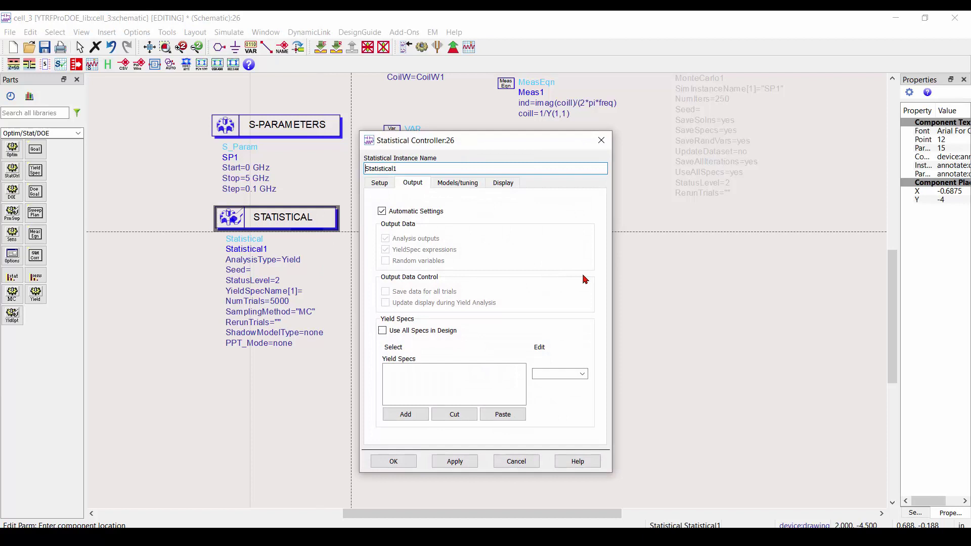
{"action": "left_click", "coordinate": [421, 216]}
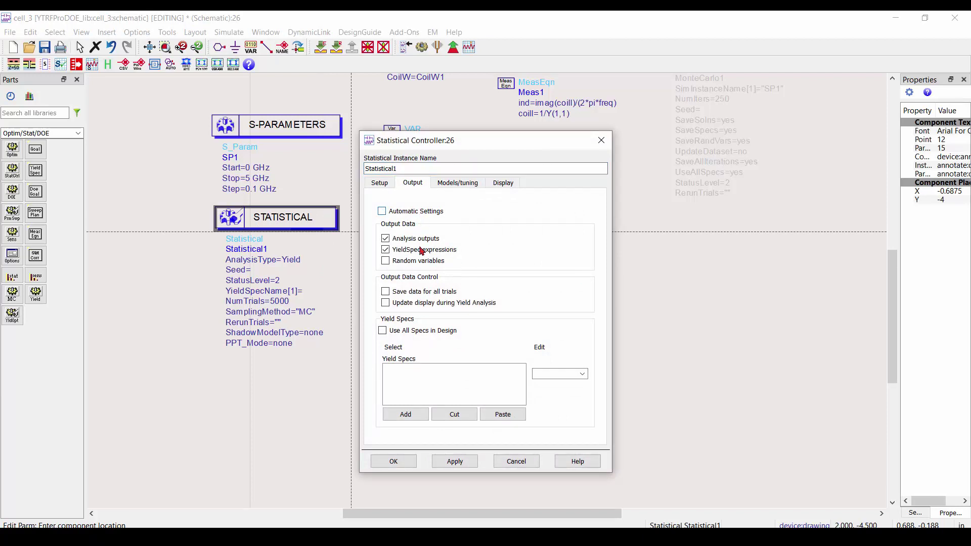
{"action": "left_click", "coordinate": [399, 294]}
{"action": "left_click", "coordinate": [397, 331]}
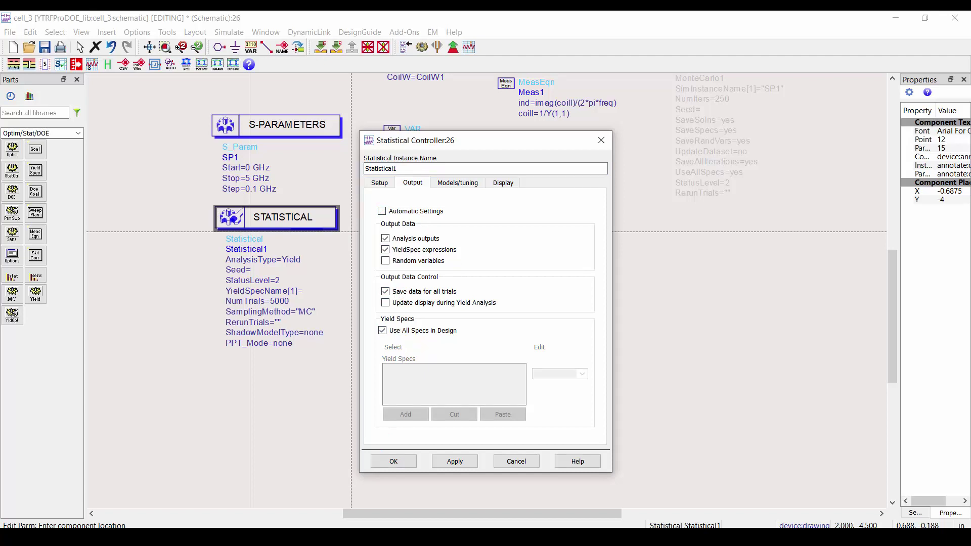
{"action": "left_click", "coordinate": [393, 461]}
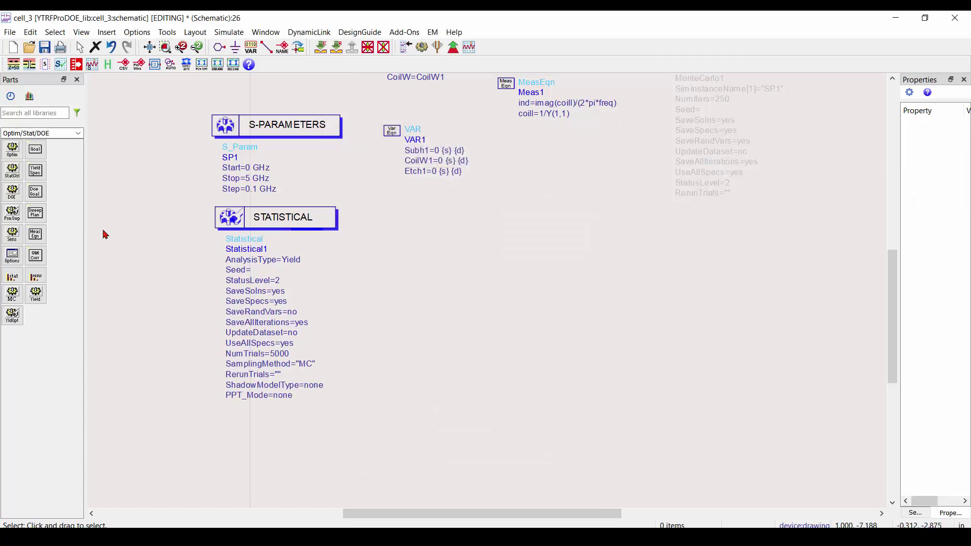
Place a Yield Spec component (Spec1) on the schematic
{"action": "left_click", "coordinate": [36, 171]}
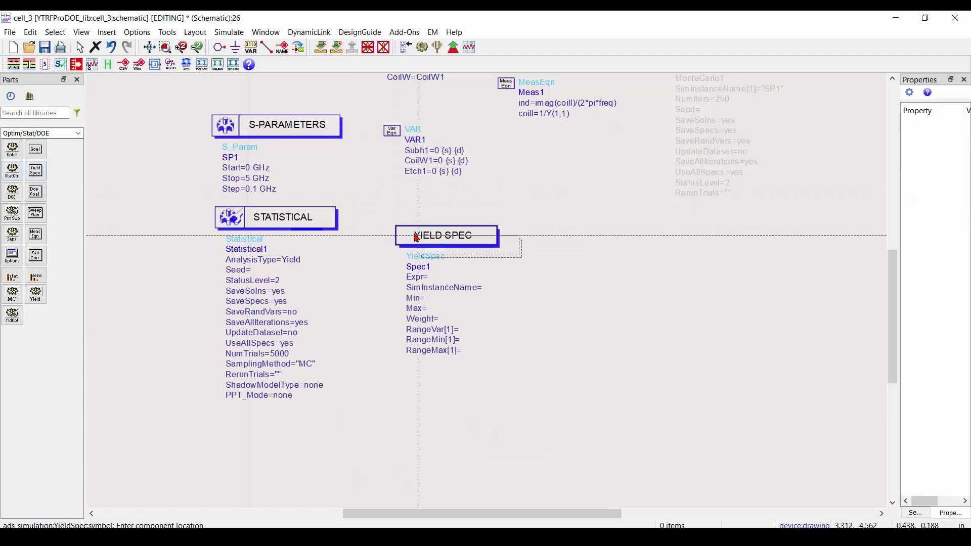
{"action": "left_click", "coordinate": [397, 229]}
{"action": "left_click", "coordinate": [439, 283]}
{"action": "left_click", "coordinate": [438, 278]}
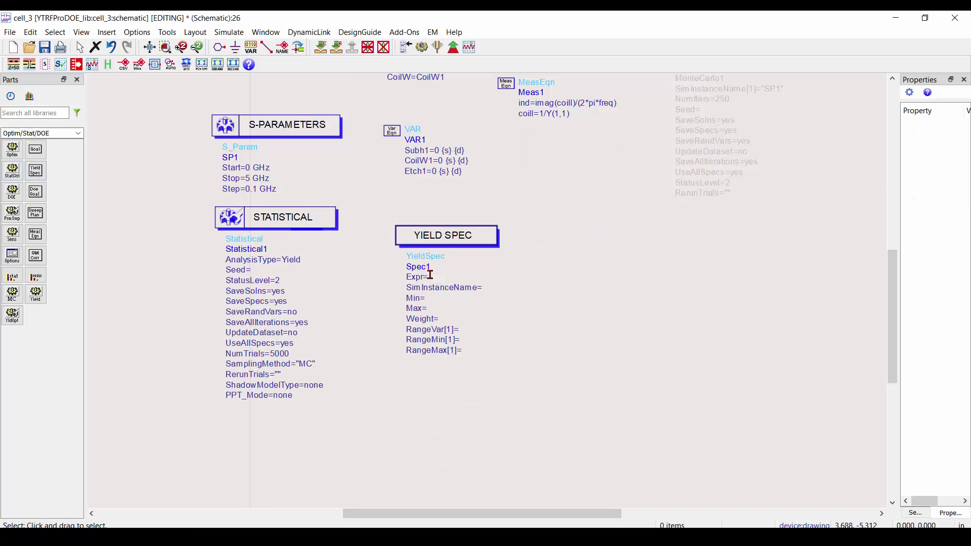
Set Spec1's expression to ind and its simulation instance to SP1
{"action": "left_click", "coordinate": [437, 277]}
{"action": "type", "text": "\"inc\""}
{"action": "key", "text": "Tab"}
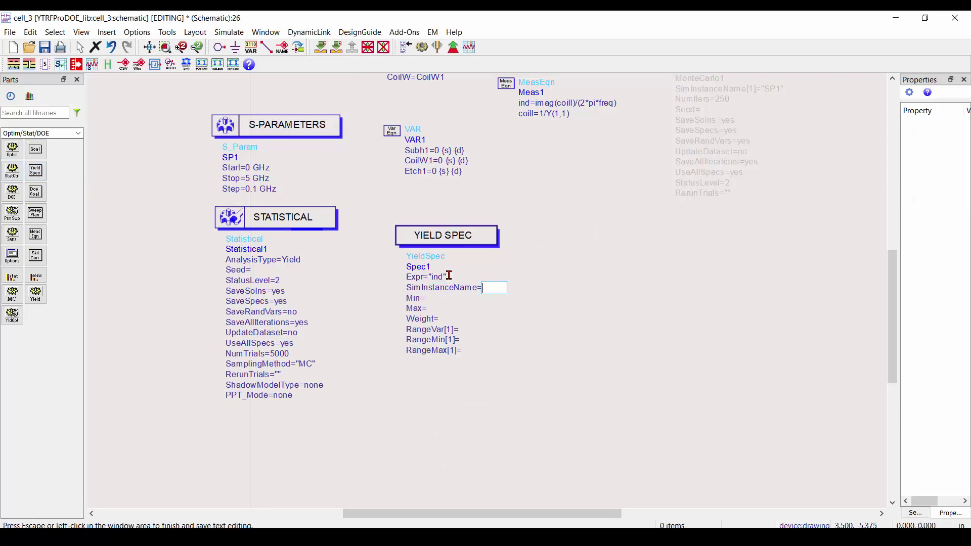
{"action": "type", "text": "\"SP1\""}
{"action": "left_click", "coordinate": [469, 337]}
Limit Spec1 to freq 2–3 GHz with a maximum of 4.3e-9
{"action": "left_click", "coordinate": [461, 329]}
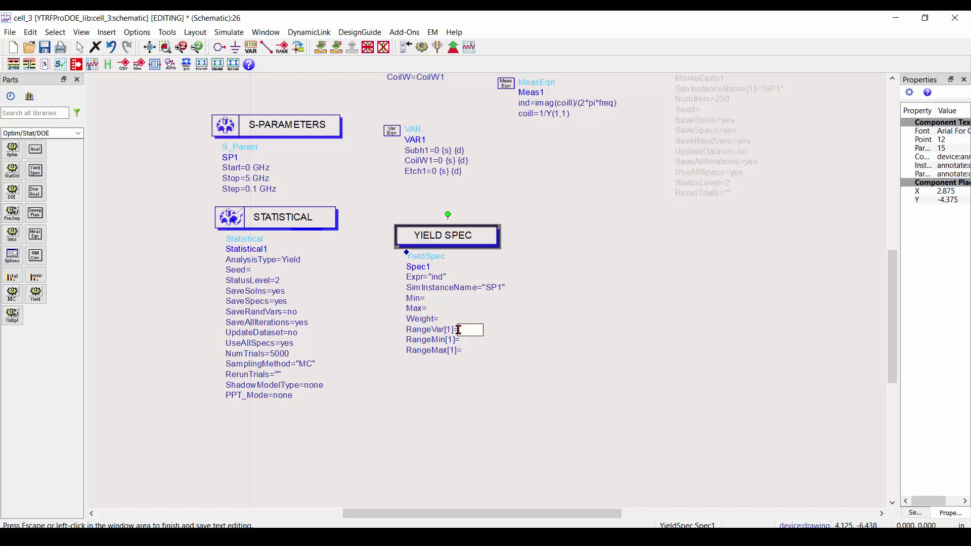
{"action": "type", "text": "\"freq\""}
{"action": "key", "text": "Tab"}
{"action": "type", "text": "3 GHz"}
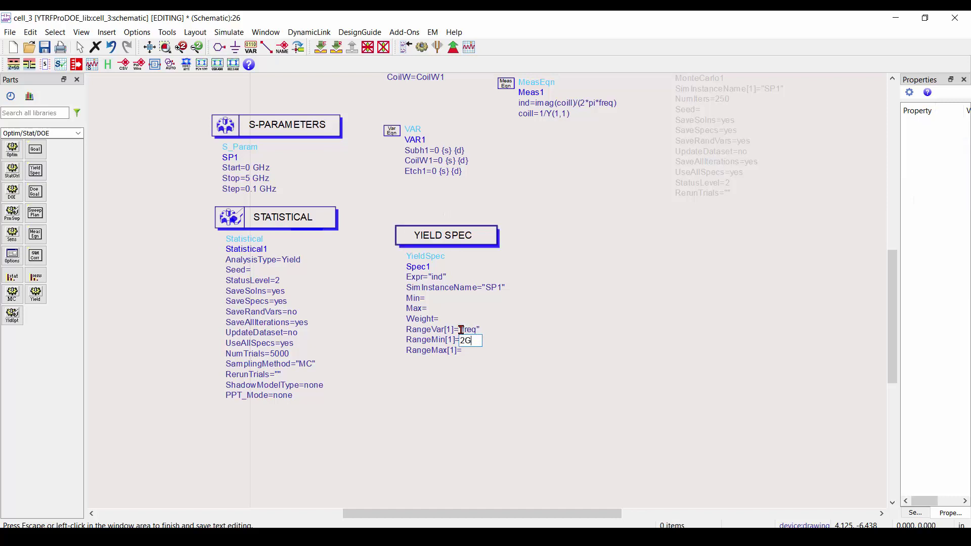
{"action": "double_click", "coordinate": [463, 340]}
{"action": "type", "text": "2"}
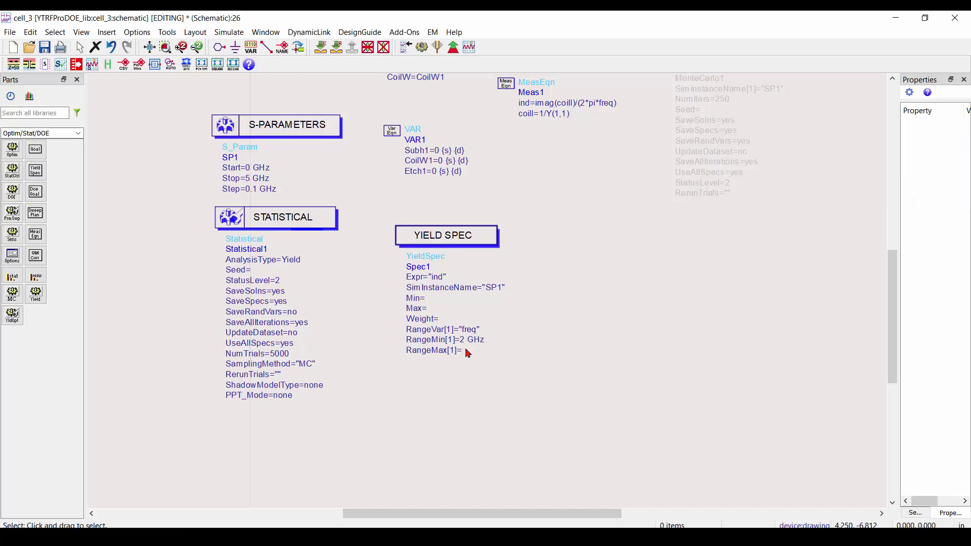
{"action": "left_click", "coordinate": [460, 350]}
{"action": "type", "text": "3 GHz"}
{"action": "left_click", "coordinate": [458, 354]}
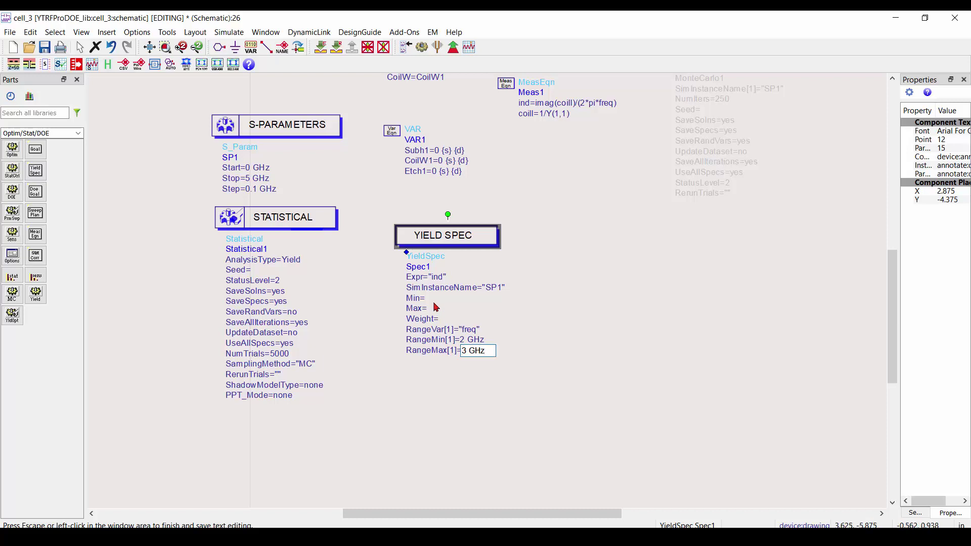
{"action": "left_click", "coordinate": [427, 306]}
{"action": "type", "text": "4"}
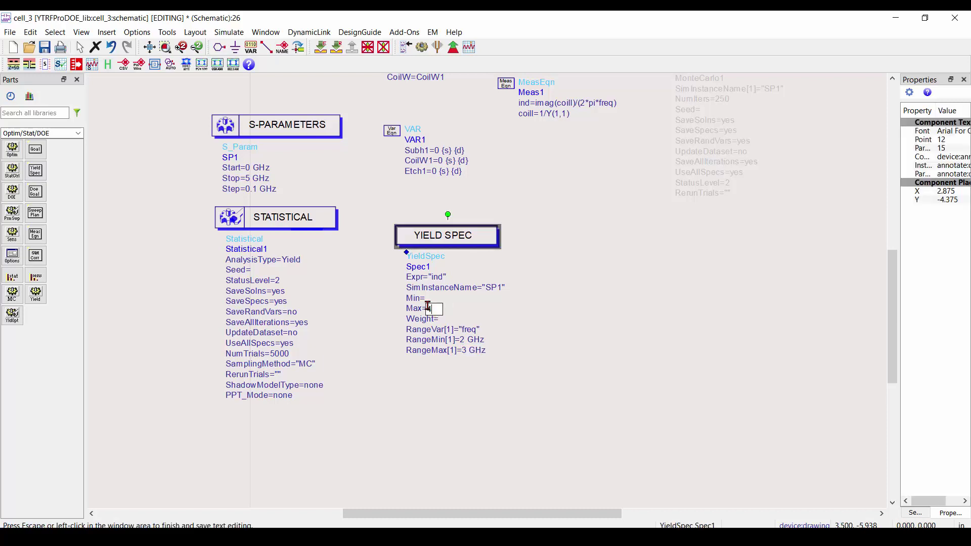
{"action": "type", "text": ".3e-9"}
Run the yield simulation and list NumPass and Yield in a Data Display table
{"action": "left_click", "coordinate": [455, 392]}
{"action": "left_click", "coordinate": [422, 47]}
{"action": "left_click", "coordinate": [255, 198]}
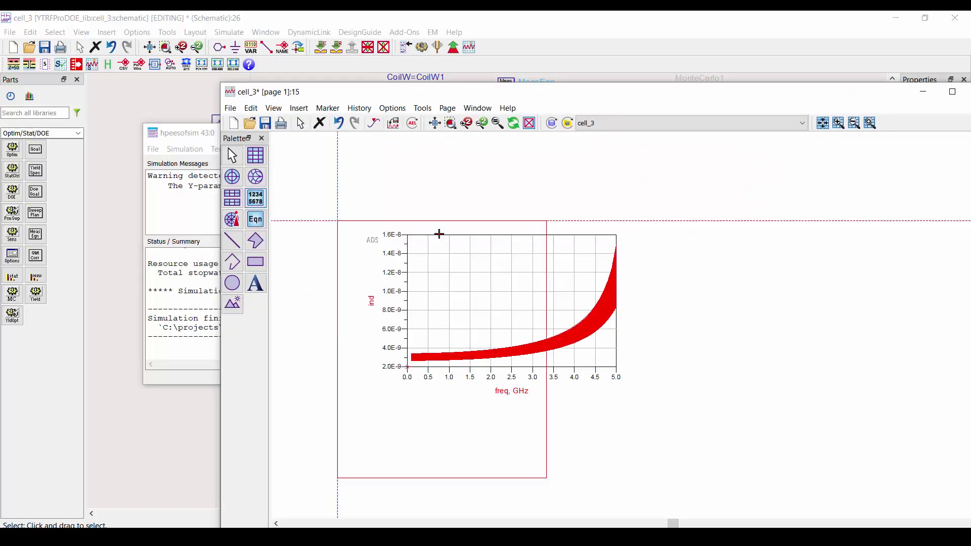
{"action": "left_click", "coordinate": [664, 228]}
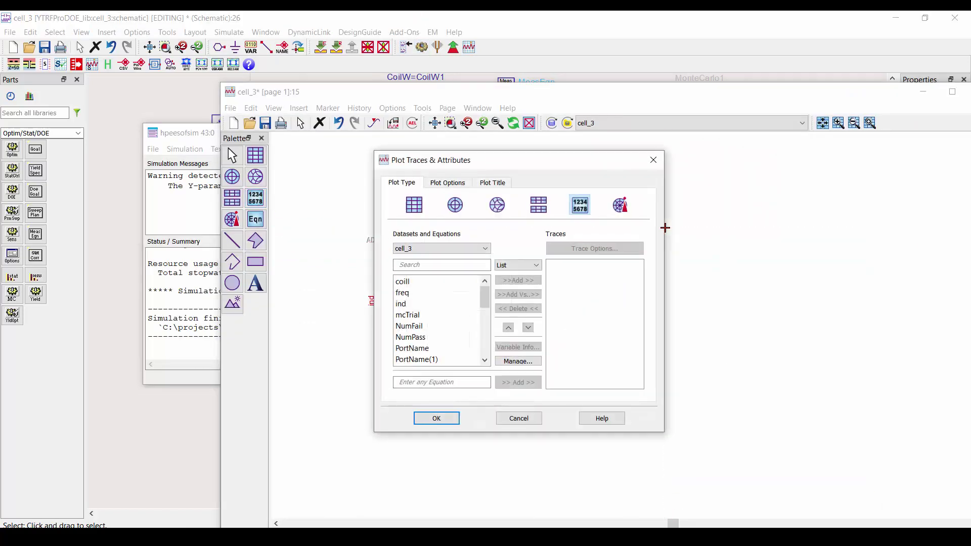
{"action": "left_click", "coordinate": [430, 336]}
{"action": "left_click", "coordinate": [518, 280]}
{"action": "scroll", "coordinate": [425, 356], "scroll_direction": "down", "scroll_amount": 1}
{"action": "scroll", "coordinate": [425, 357], "scroll_direction": "down", "scroll_amount": 2}
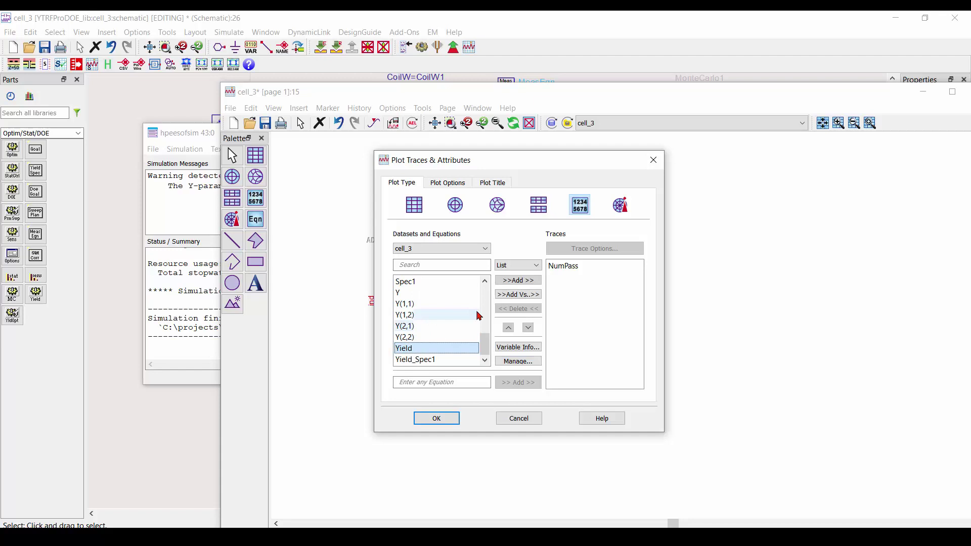
{"action": "left_click", "coordinate": [419, 348]}
{"action": "left_click", "coordinate": [518, 280]}
{"action": "left_click", "coordinate": [436, 418]}
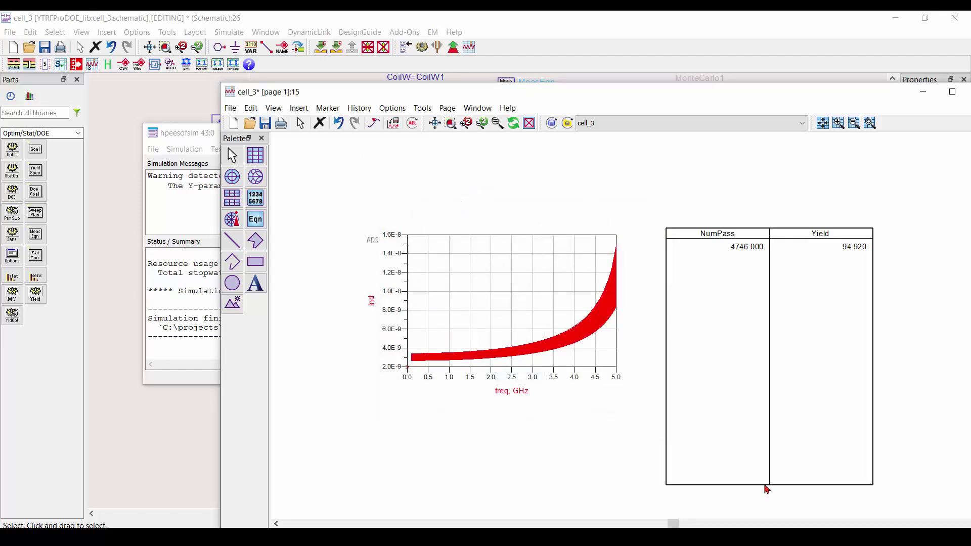
Save the data display with the NumPass/Yield table left in its original position
{"action": "mouse_move", "coordinate": [764, 486]}
{"action": "left_mouse_down"}
{"action": "mouse_move", "coordinate": [776, 465]}
{"action": "mouse_move", "coordinate": [760, 487]}
{"action": "mouse_move", "coordinate": [758, 389]}
{"action": "mouse_move", "coordinate": [766, 478]}
{"action": "left_mouse_up"}
{"action": "key", "text": "ctrl+z"}
{"action": "key", "text": "ctrl+s"}
{"action": "key", "text": "ctrl+s"}
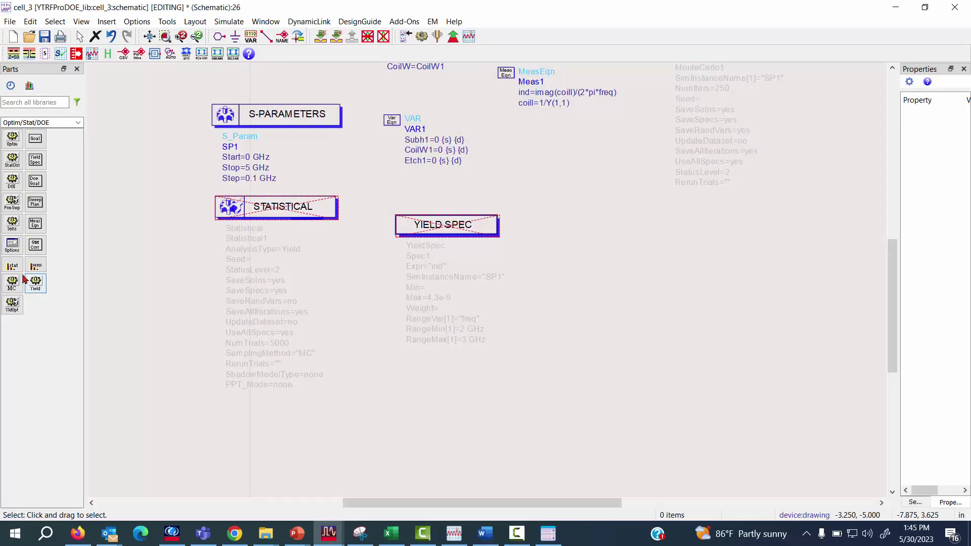
Place a DOE controller and a DOE goal on the schematic
{"action": "left_click", "coordinate": [12, 191]}
{"action": "left_click", "coordinate": [606, 223]}
{"action": "left_click", "coordinate": [35, 191]}
{"action": "left_click", "coordinate": [698, 232]}
{"action": "key", "text": "Escape"}
Set the DOE goal's expression to ind and simulation instance to SP1
{"action": "left_click", "coordinate": [735, 268]}
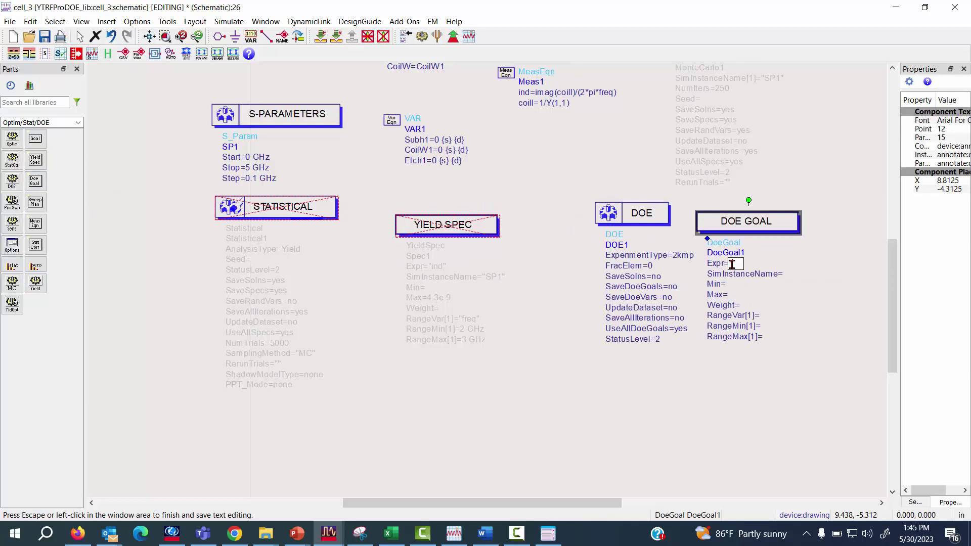
{"action": "type", "text": "\"ind\""}
{"action": "key", "text": "Tab"}
{"action": "type", "text": "\"SP1\""}
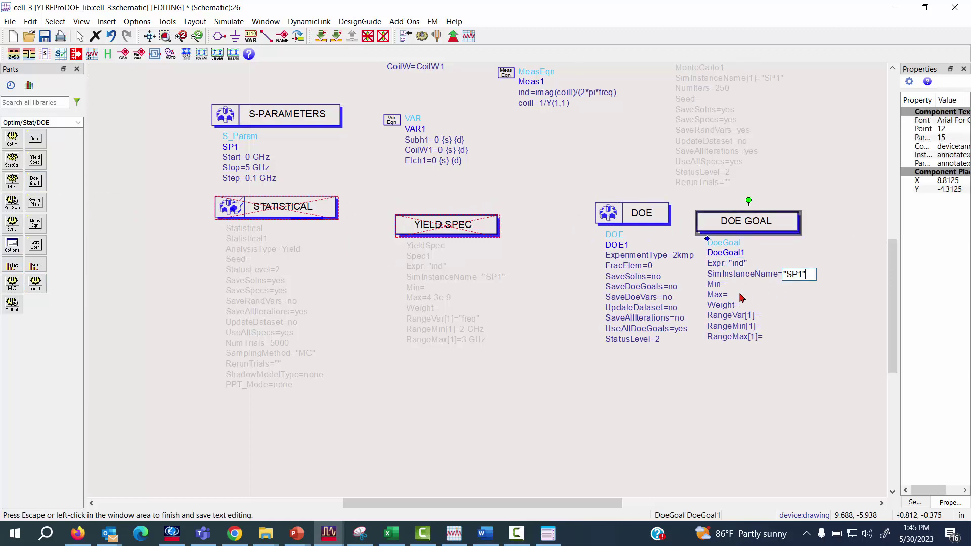
{"action": "key", "text": "Escape"}
Set the DOE goal range variable to freq from 2 GHz to 3 GHz
{"action": "left_click", "coordinate": [763, 315]}
{"action": "type", "text": "2 GHz"}
{"action": "key", "text": "BackSpace"}
{"action": "key", "text": "BackSpace"}
{"action": "key", "text": "BackSpace"}
{"action": "key", "text": "BackSpace"}
{"action": "key", "text": "BackSpace"}
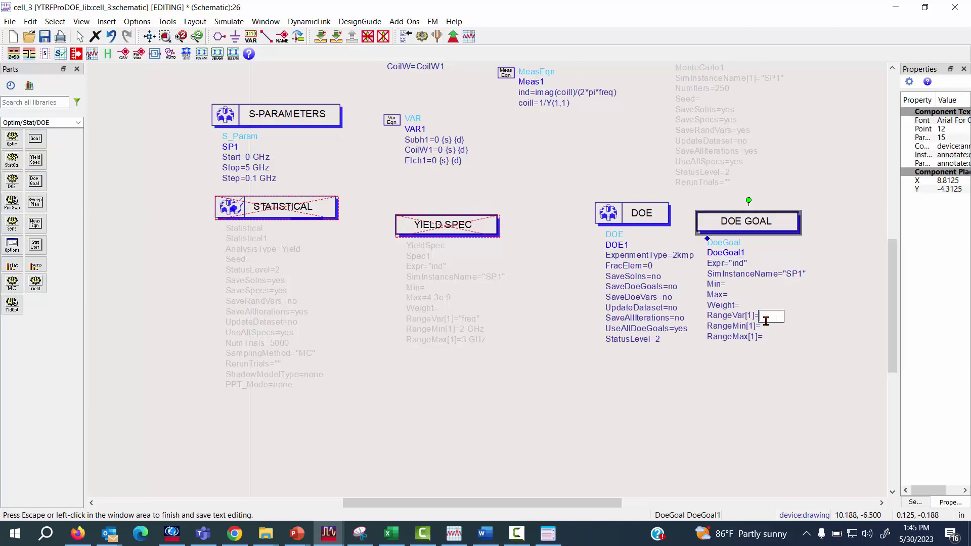
{"action": "type", "text": "\"freq\""}
{"action": "left_click", "coordinate": [766, 330]}
{"action": "left_click", "coordinate": [766, 328]}
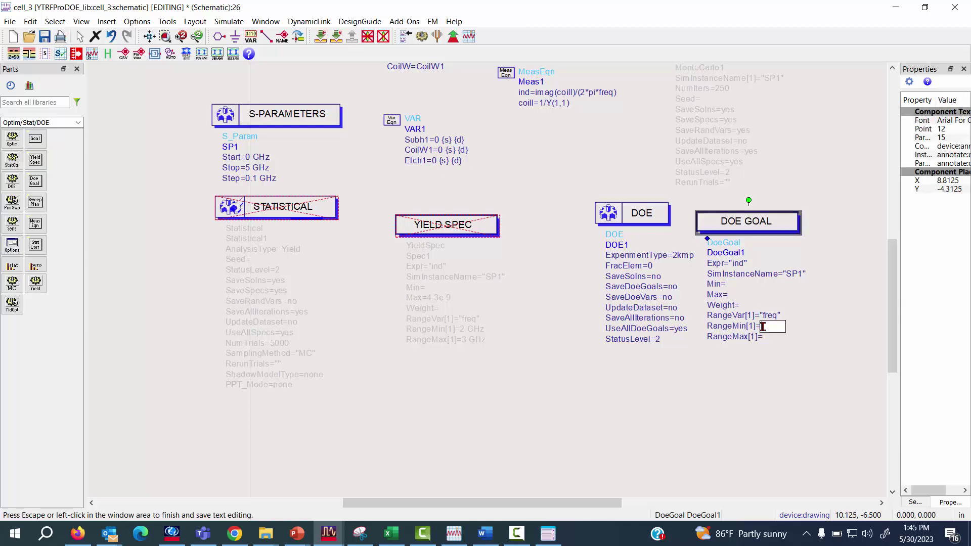
{"action": "type", "text": "2 GHz"}
{"action": "left_click", "coordinate": [765, 333]}
{"action": "left_click", "coordinate": [762, 337]}
{"action": "type", "text": "3 GH"}
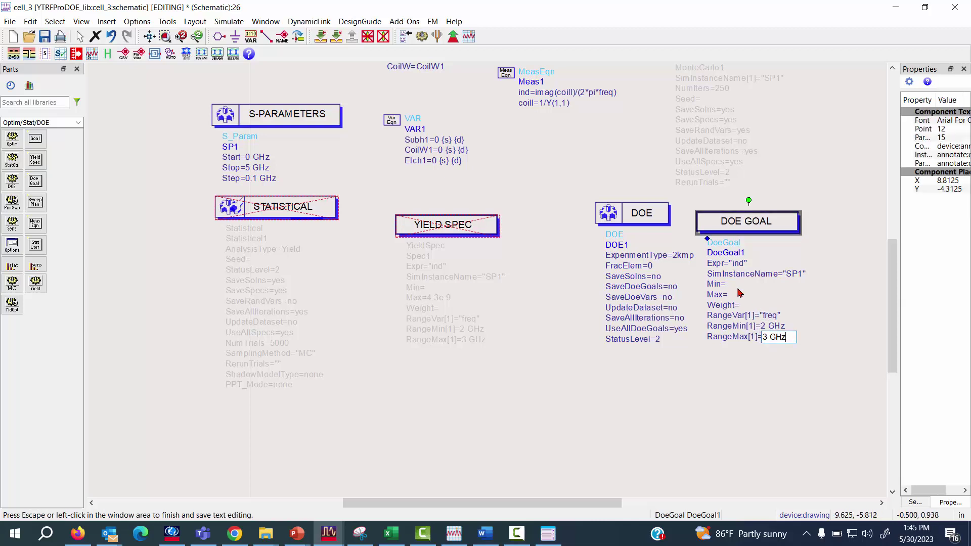
Set the DOE goal limits to Min 3.5e-9 and Max 4.5e-9
{"action": "left_click", "coordinate": [728, 284]}
{"action": "type", "text": "3.5e-9"}
{"action": "key", "text": "Return"}
{"action": "left_click", "coordinate": [728, 294]}
{"action": "type", "text": "4.5e"}
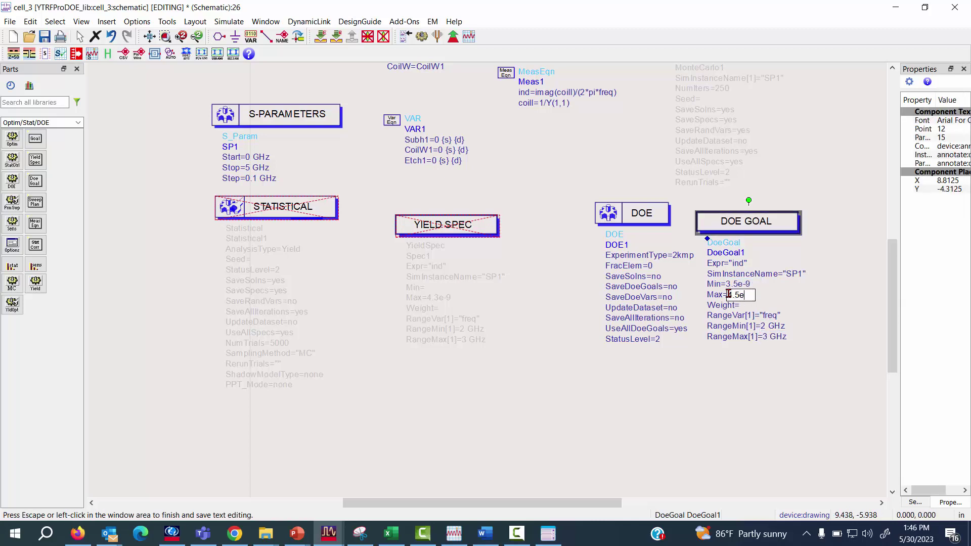
{"action": "type", "text": "-9"}
{"action": "left_click", "coordinate": [299, 394]}
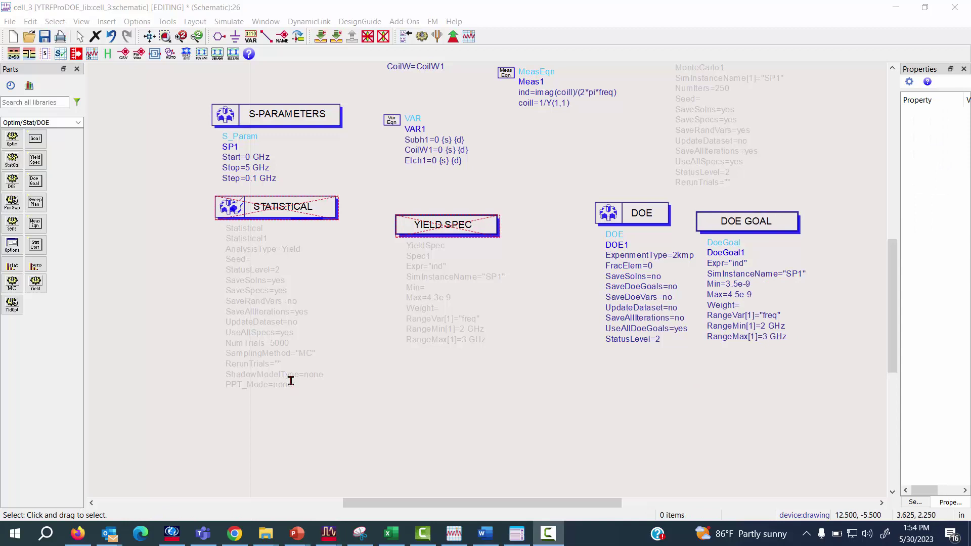
In Simulation Variables Setup, mark Subh1, CoilW1 and Etch1 as DOE variables
{"action": "left_click", "coordinate": [228, 23]}
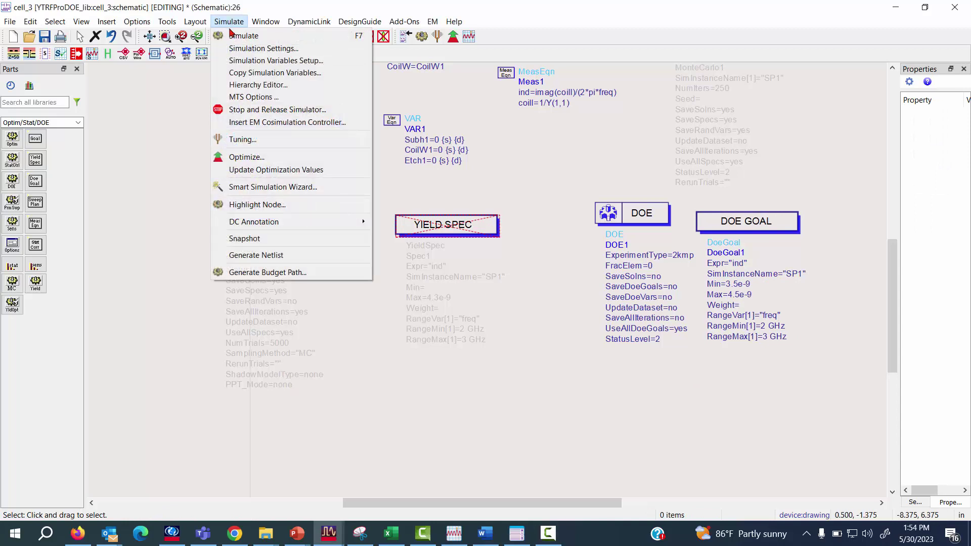
{"action": "left_click", "coordinate": [242, 62]}
{"action": "left_click", "coordinate": [318, 241]}
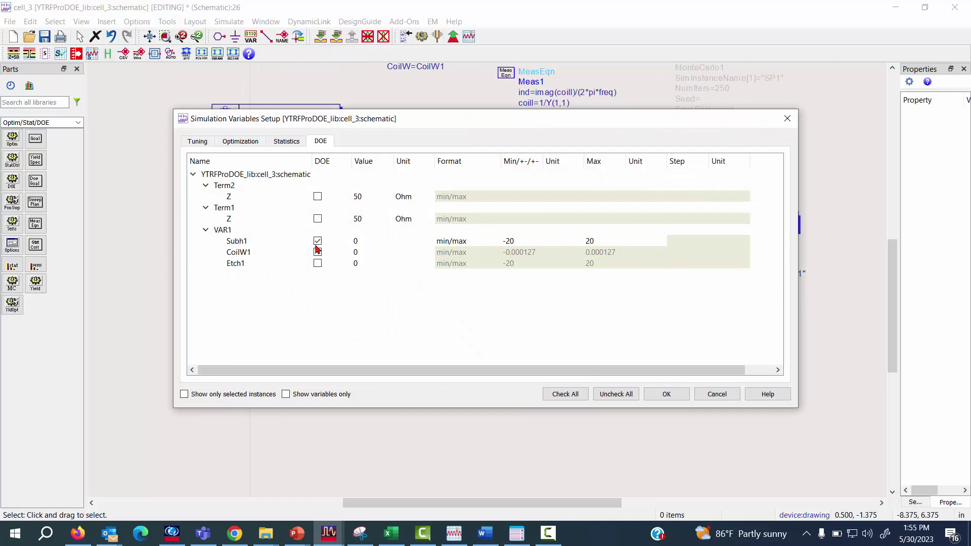
{"action": "left_click", "coordinate": [318, 252]}
{"action": "left_click", "coordinate": [318, 263]}
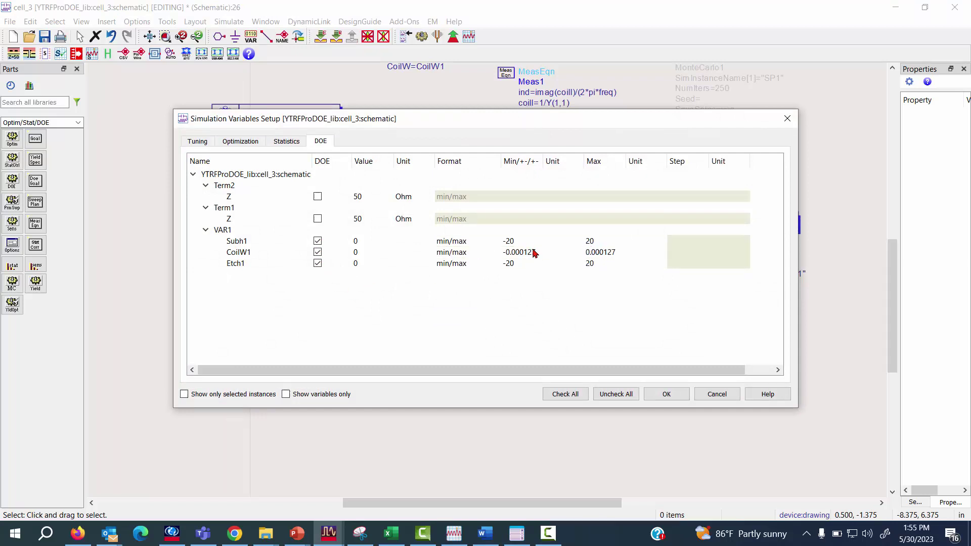
Add a rectangular plot of the pareto trace to the results display
{"action": "left_click", "coordinate": [663, 394]}
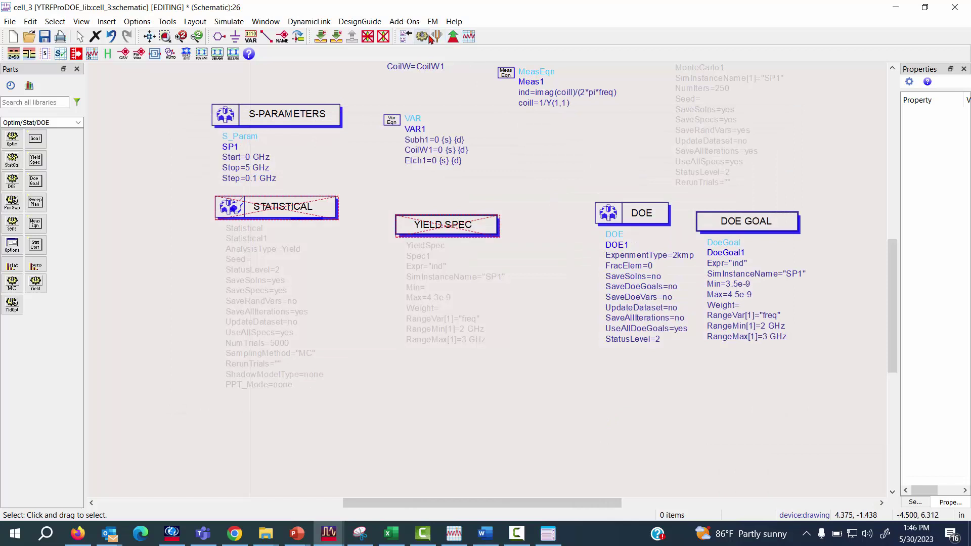
{"action": "left_click", "coordinate": [429, 39]}
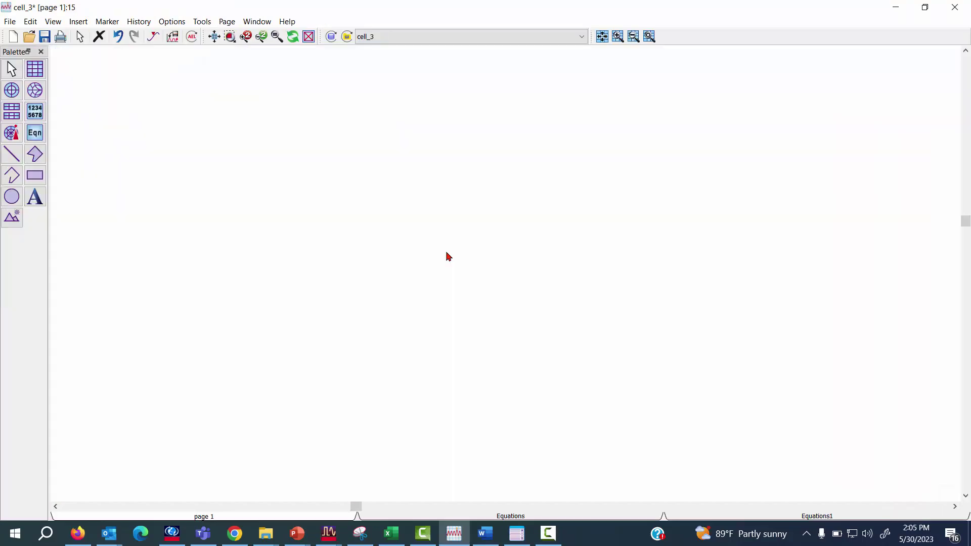
{"action": "left_click", "coordinate": [35, 69]}
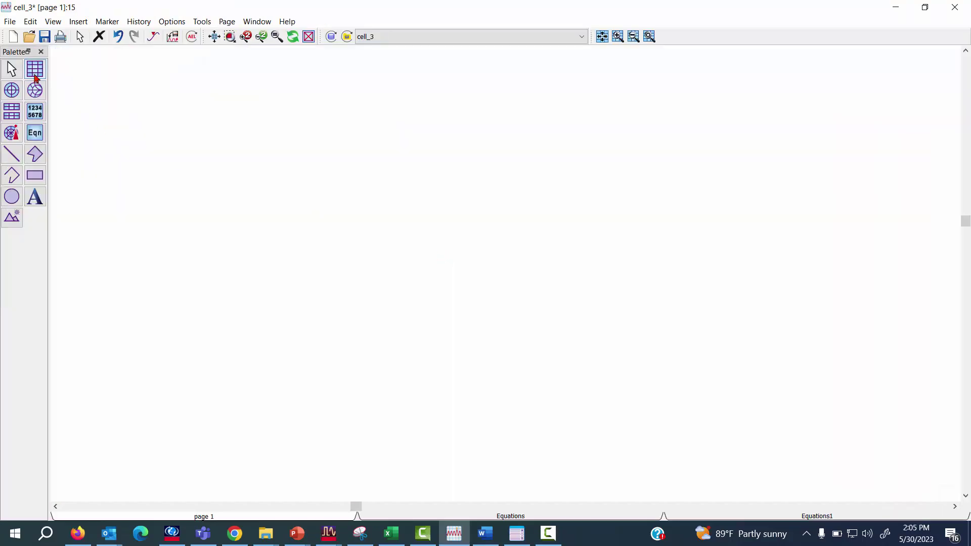
{"action": "left_click", "coordinate": [292, 186]}
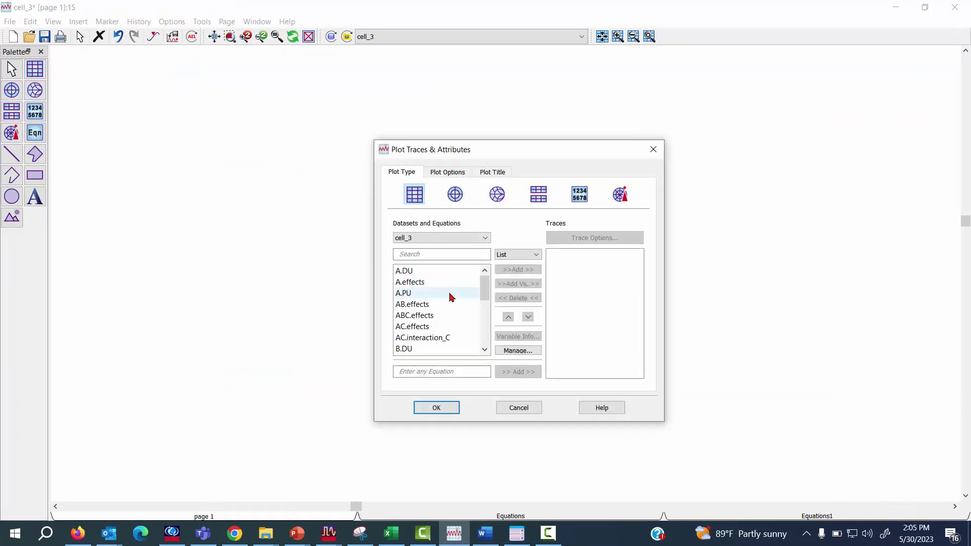
{"action": "scroll", "coordinate": [447, 301], "scroll_direction": "down", "scroll_amount": 5}
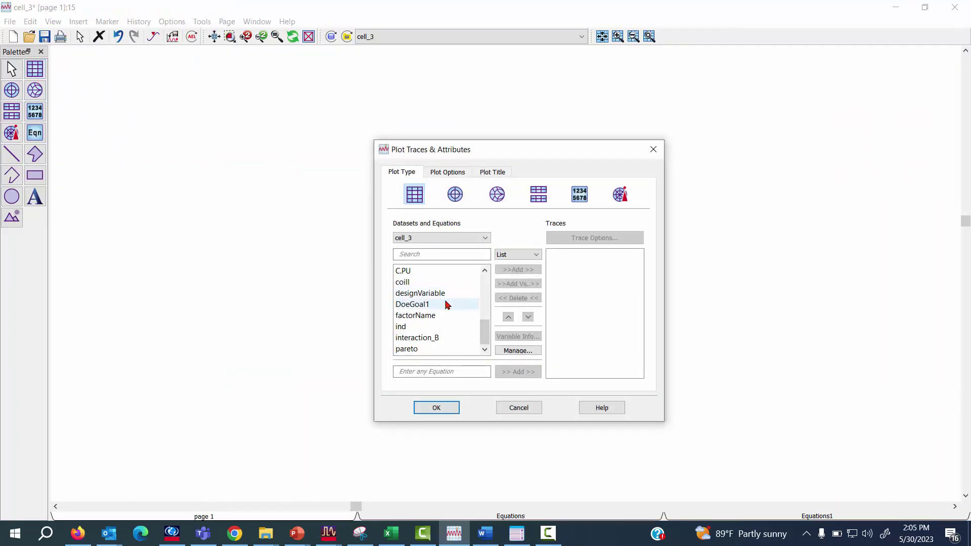
{"action": "left_click", "coordinate": [410, 353]}
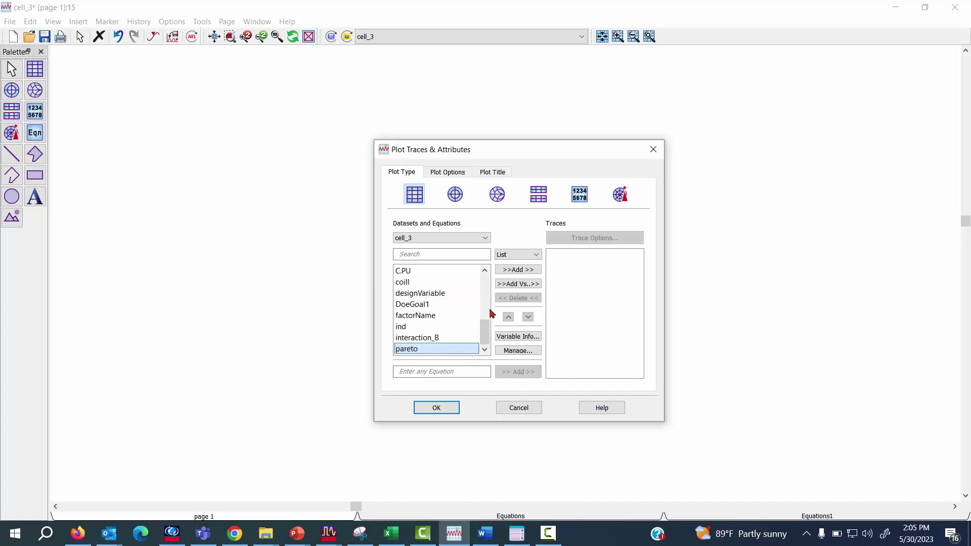
{"action": "left_click", "coordinate": [518, 270]}
{"action": "left_click", "coordinate": [436, 407]}
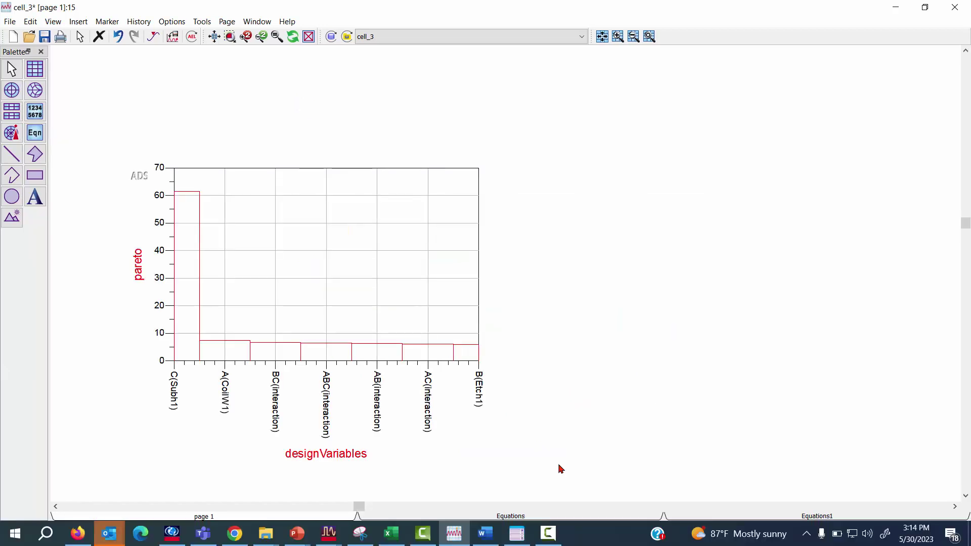
Add a rectangular plot with A, AB, ABC, B, BC and C .effects traces
{"action": "left_click", "coordinate": [35, 69]}
{"action": "left_click", "coordinate": [531, 169]}
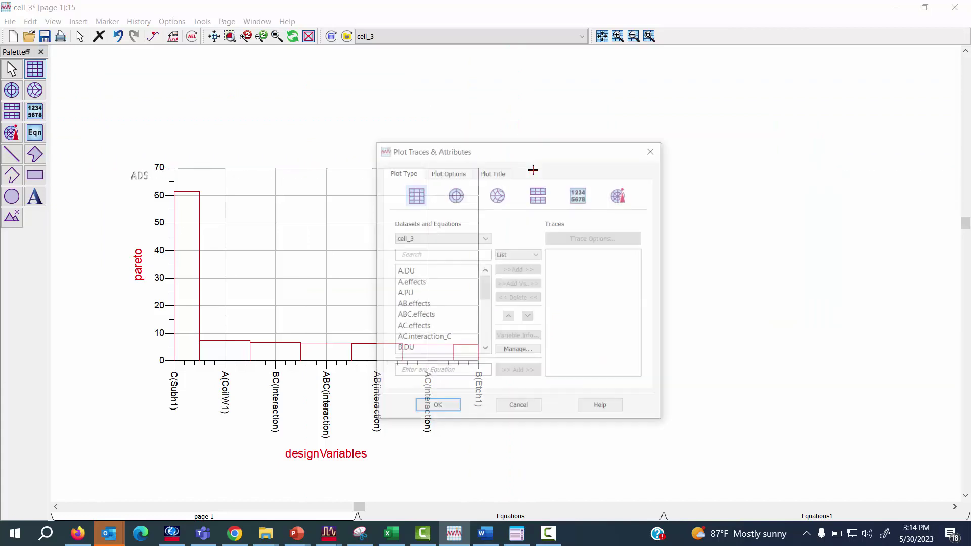
{"action": "left_click", "coordinate": [435, 281]}
{"action": "left_click", "coordinate": [437, 304], "text": "ctrl"}
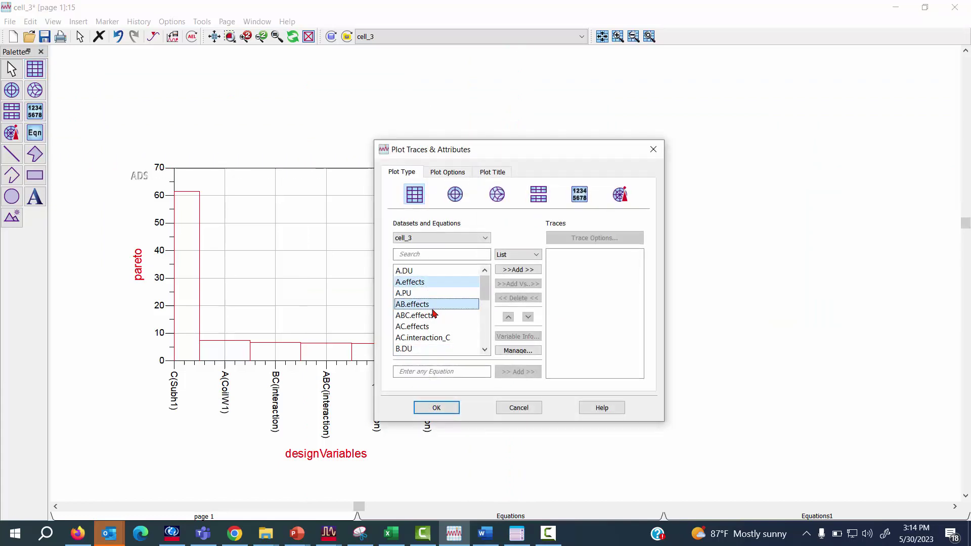
{"action": "left_click", "coordinate": [428, 316], "text": "ctrl"}
{"action": "scroll", "coordinate": [436, 319], "scroll_direction": "down", "scroll_amount": 1}
{"action": "left_click", "coordinate": [427, 326]}
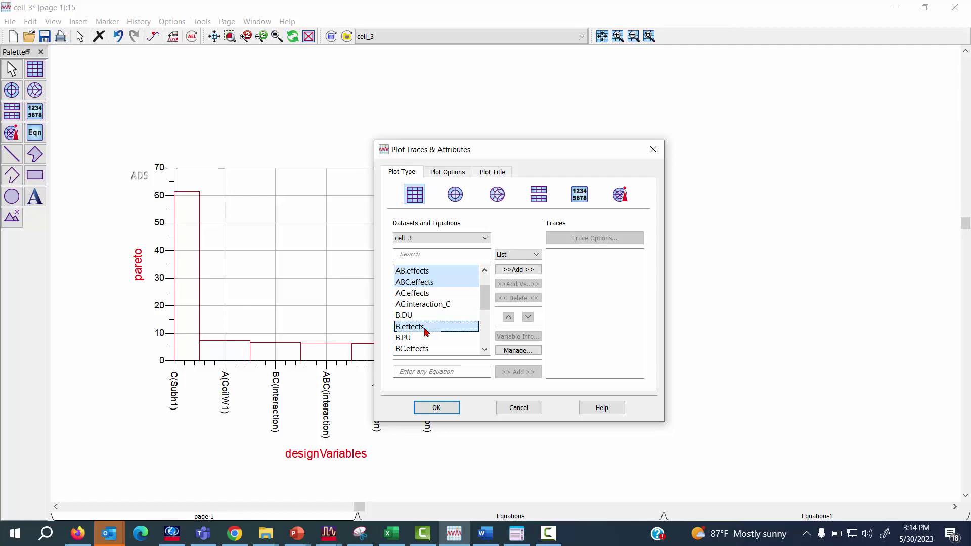
{"action": "scroll", "coordinate": [427, 326], "scroll_direction": "down", "scroll_amount": 1}
{"action": "left_click", "coordinate": [424, 315]}
{"action": "scroll", "coordinate": [424, 323], "scroll_direction": "down", "scroll_amount": 1}
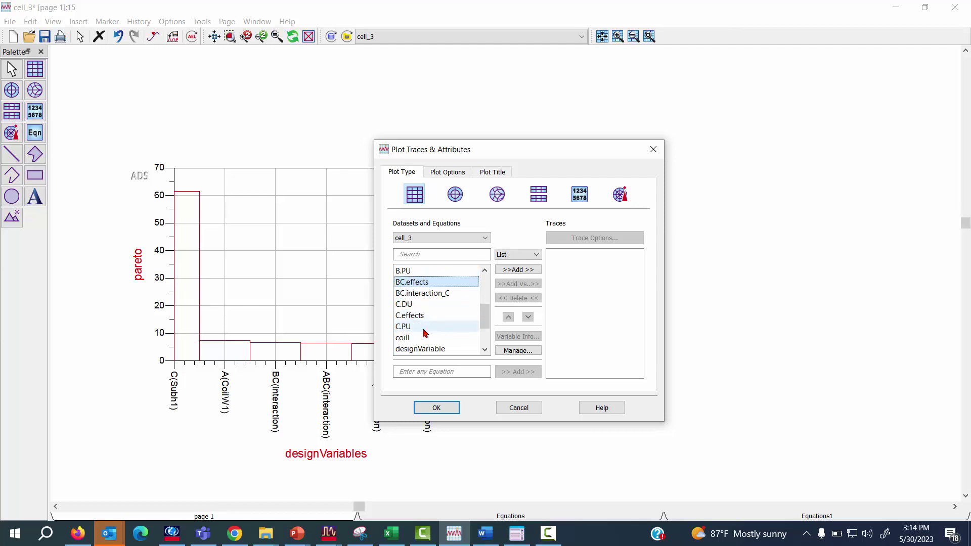
{"action": "left_click", "coordinate": [421, 315], "text": "ctrl"}
{"action": "left_click", "coordinate": [518, 270]}
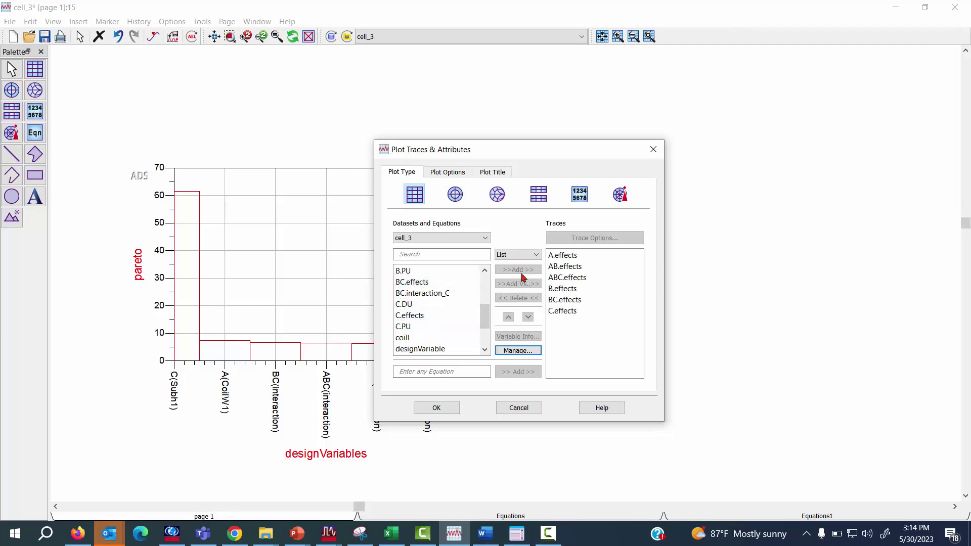
{"action": "left_click", "coordinate": [447, 408]}
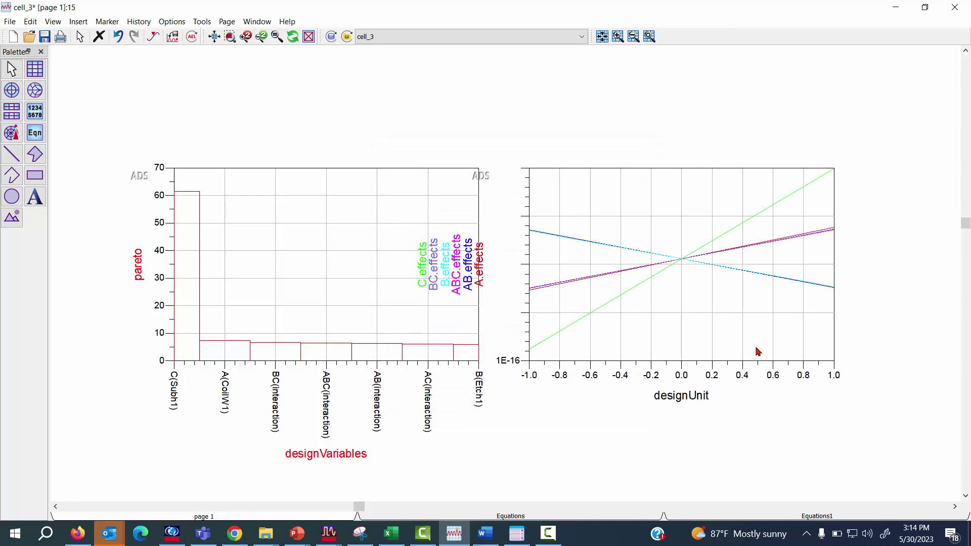
Move the effects plot further right, beside the pareto chart
{"action": "left_click_drag", "start_coordinate": [756, 349], "coordinate": [829, 348]}
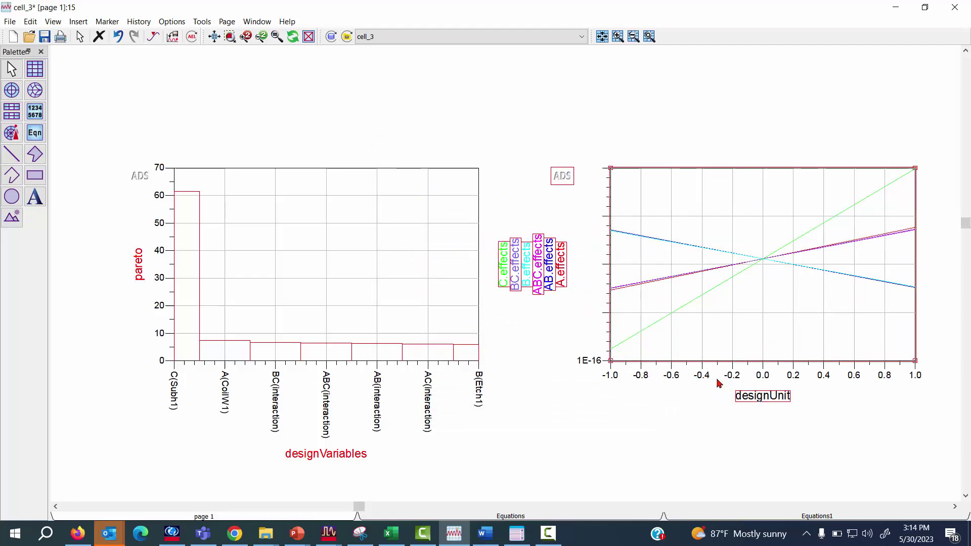
{"action": "left_click", "coordinate": [566, 324]}
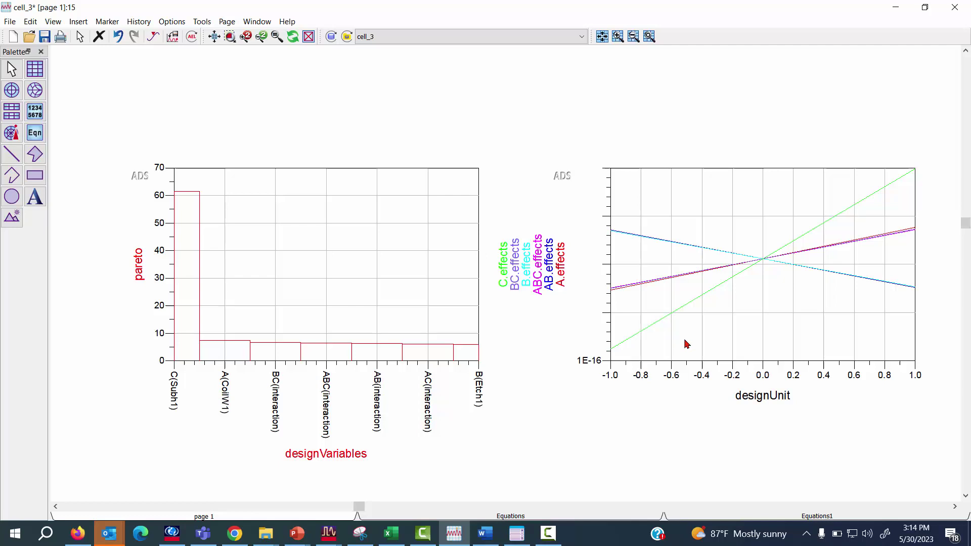
{"action": "left_click", "coordinate": [670, 316]}
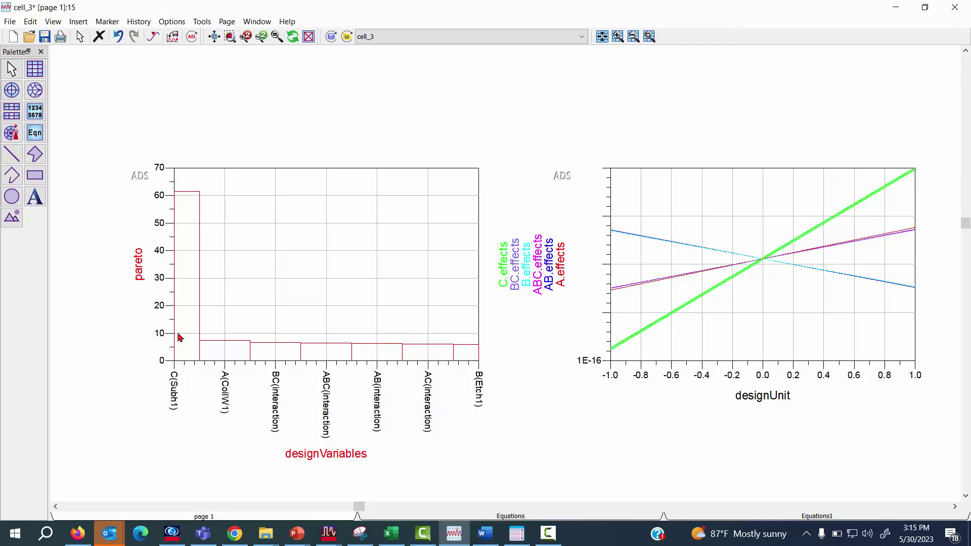
{"action": "left_click", "coordinate": [515, 426]}
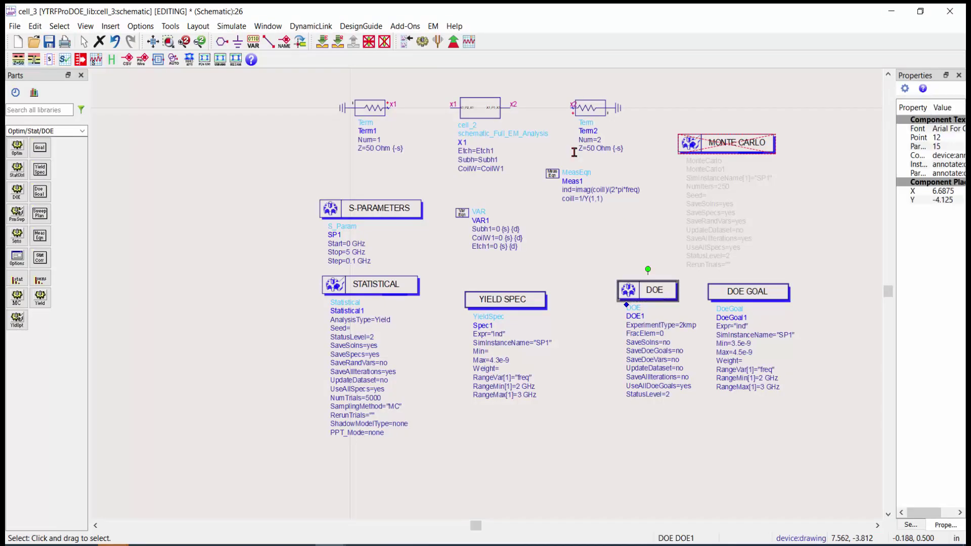
Deactivate the DOE controller and the DOE goal components
{"action": "left_click", "coordinate": [385, 42]}
{"action": "left_click", "coordinate": [743, 296]}
{"action": "left_click", "coordinate": [386, 42]}
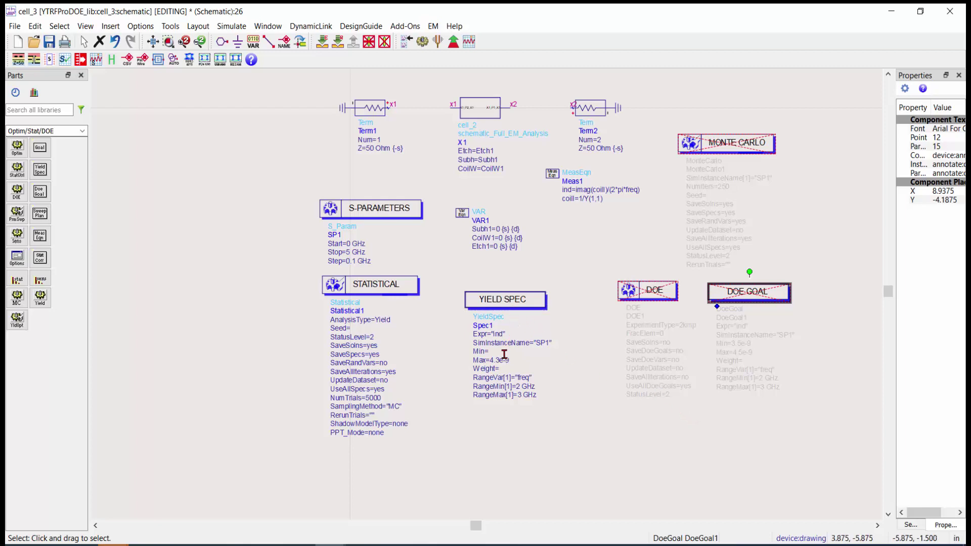
Change the yield spec expression to max(ind)
{"action": "left_click", "coordinate": [493, 333]}
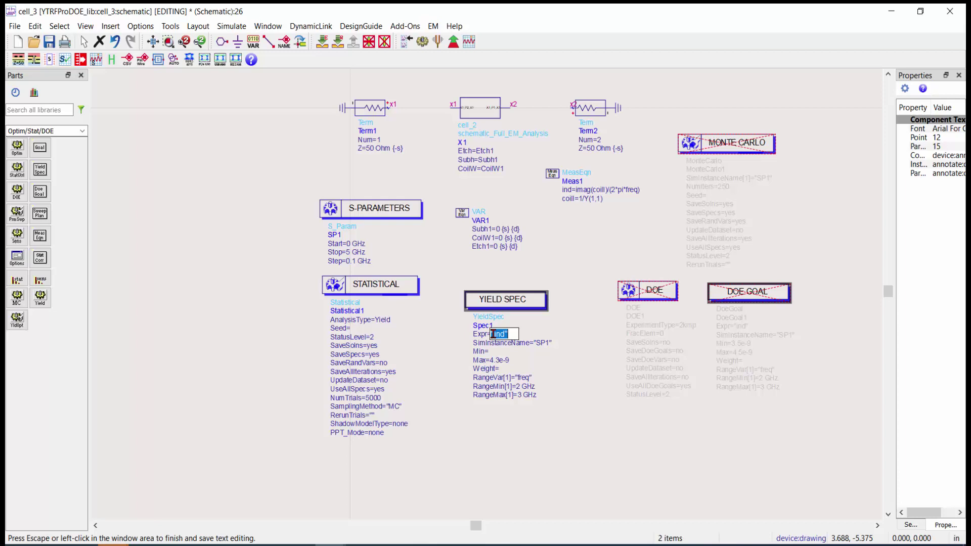
{"action": "left_click", "coordinate": [493, 334]}
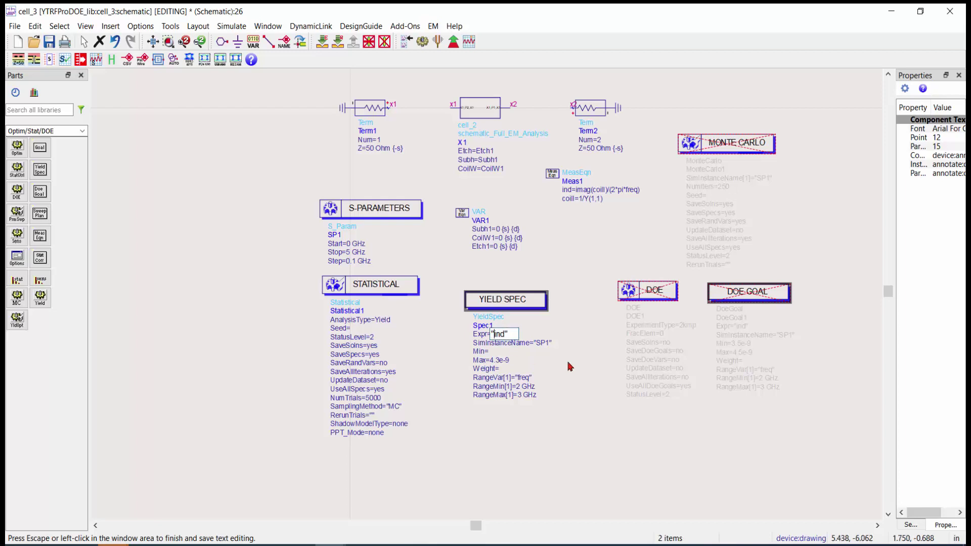
{"action": "type", "text": "max(ind"}
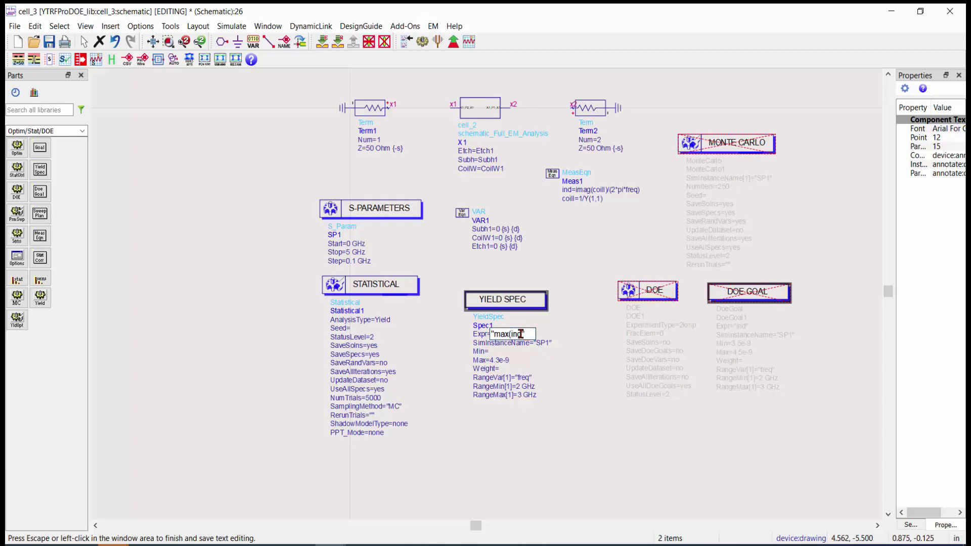
{"action": "type", "text": ")"}
{"action": "left_click", "coordinate": [548, 369]}
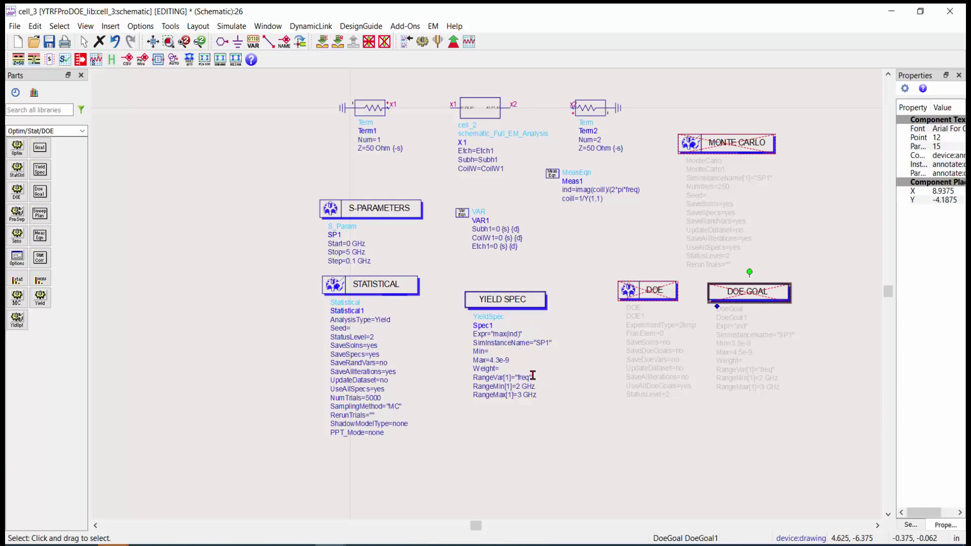
Clear the yield spec's RangeVar, RangeMin and RangeMax values
{"action": "double_click", "coordinate": [533, 377]}
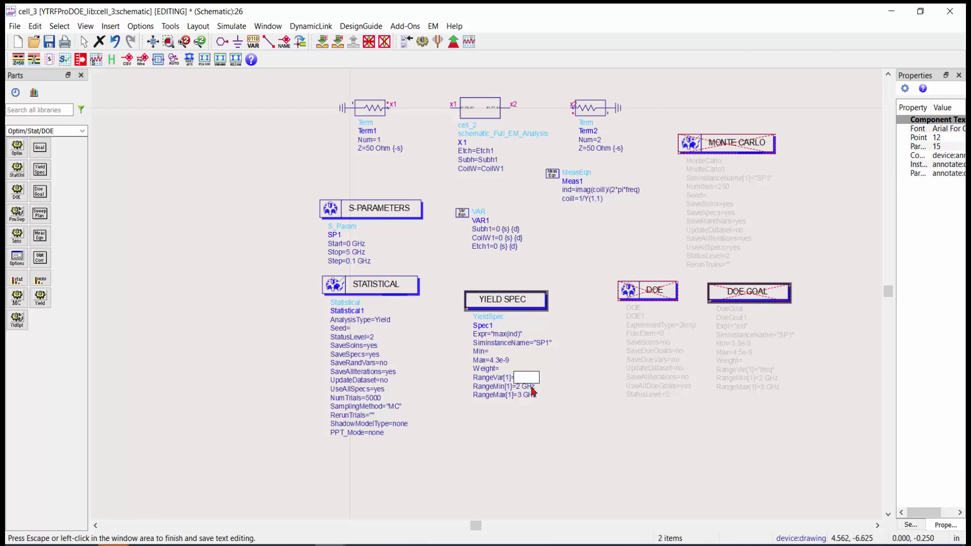
{"action": "left_click", "coordinate": [530, 389]}
{"action": "double_click", "coordinate": [531, 388]}
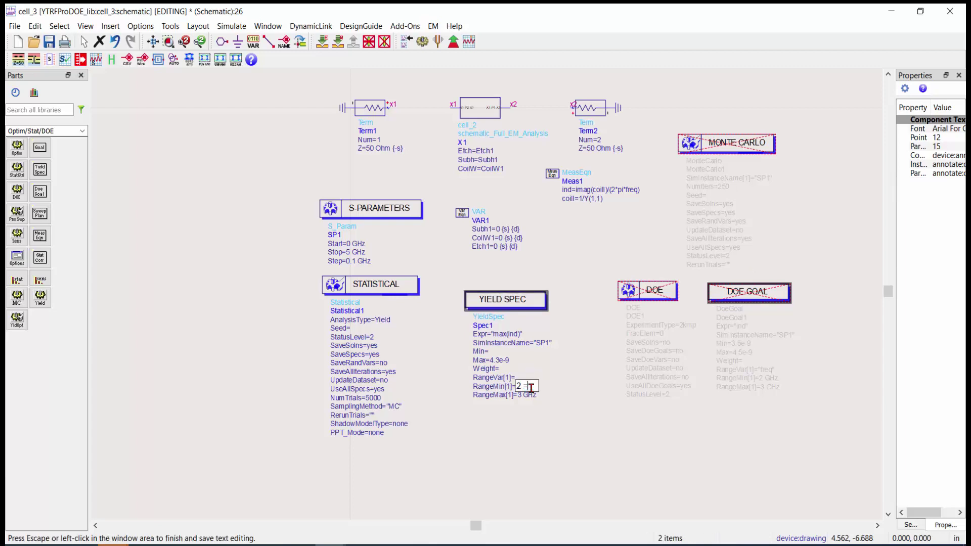
{"action": "key", "text": "BackSpace"}
{"action": "key", "text": "BackSpace"}
{"action": "key", "text": "BackSpace"}
{"action": "key", "text": "BackSpace"}
{"action": "key", "text": "BackSpace"}
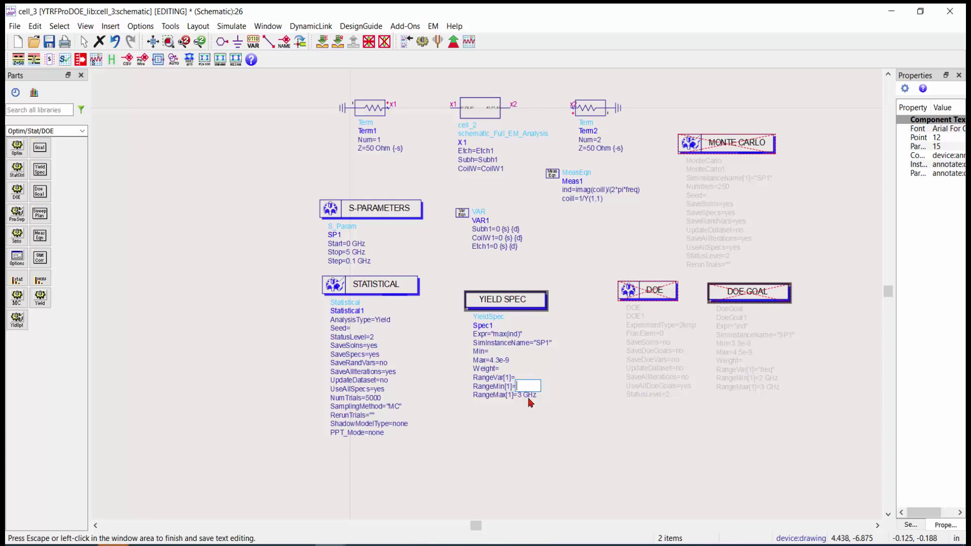
{"action": "left_click", "coordinate": [528, 397]}
{"action": "double_click", "coordinate": [531, 395]}
{"action": "key", "text": "BackSpace"}
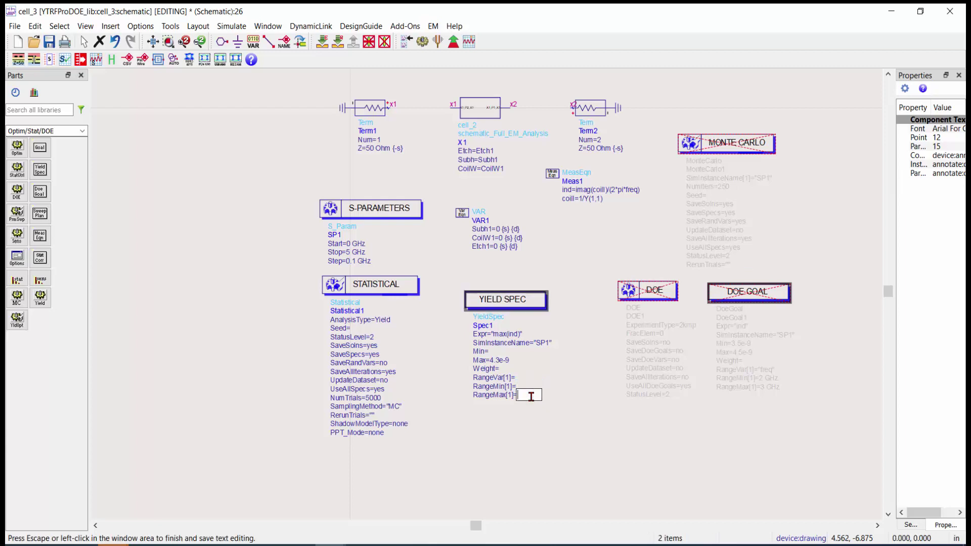
{"action": "left_click", "coordinate": [499, 360]}
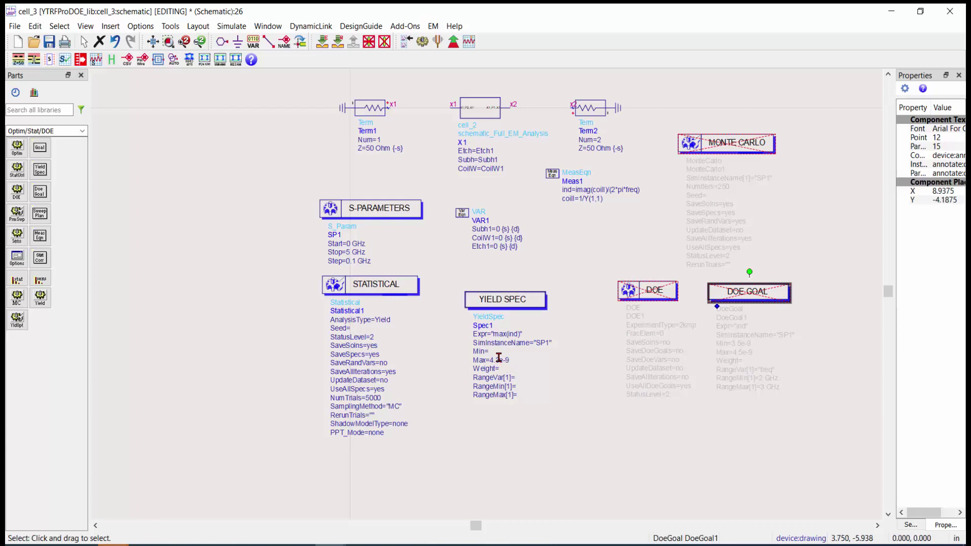
Change the yield spec's Max to 9e-9 and rerun the yield simulation
{"action": "double_click", "coordinate": [498, 358]}
{"action": "key", "text": "Home"}
{"action": "key", "text": "Delete"}
{"action": "key", "text": "Delete"}
{"action": "key", "text": "Delete"}
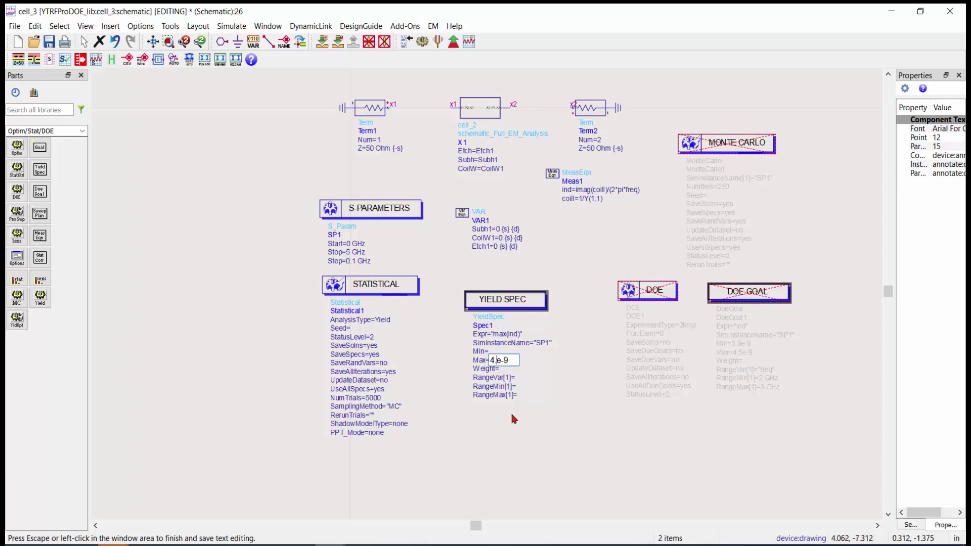
{"action": "type", "text": "9"}
{"action": "left_click", "coordinate": [513, 416]}
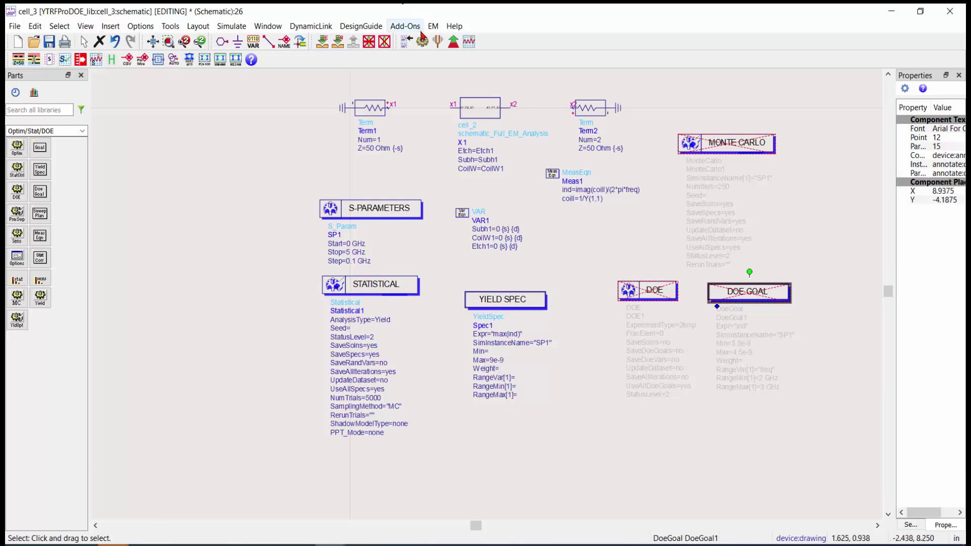
{"action": "left_click", "coordinate": [422, 42]}
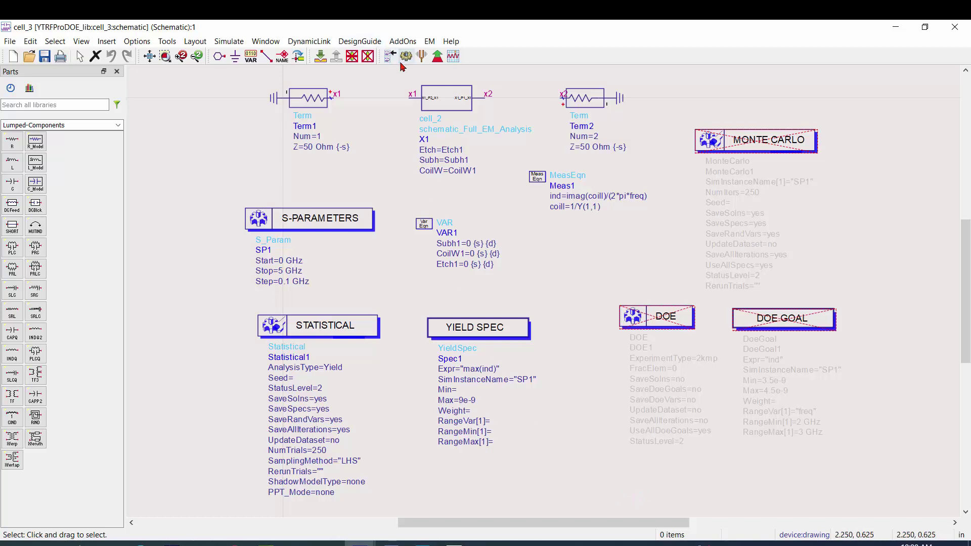
Run the yield simulation and insert the YSH_template_1spec yield template into the data display
{"action": "left_click", "coordinate": [406, 56]}
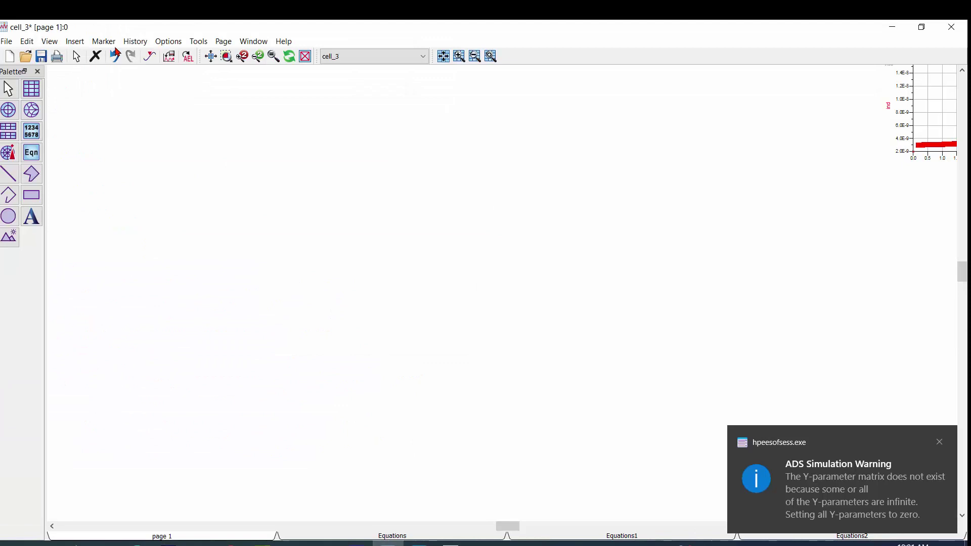
{"action": "left_click", "coordinate": [75, 41]}
{"action": "left_click", "coordinate": [94, 231]}
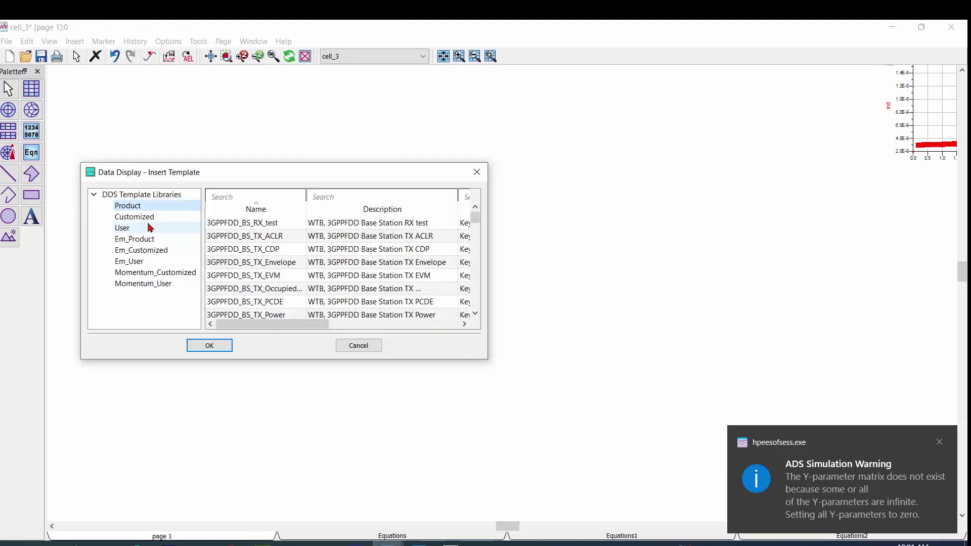
{"action": "scroll", "coordinate": [293, 306], "scroll_direction": "down", "scroll_amount": 5}
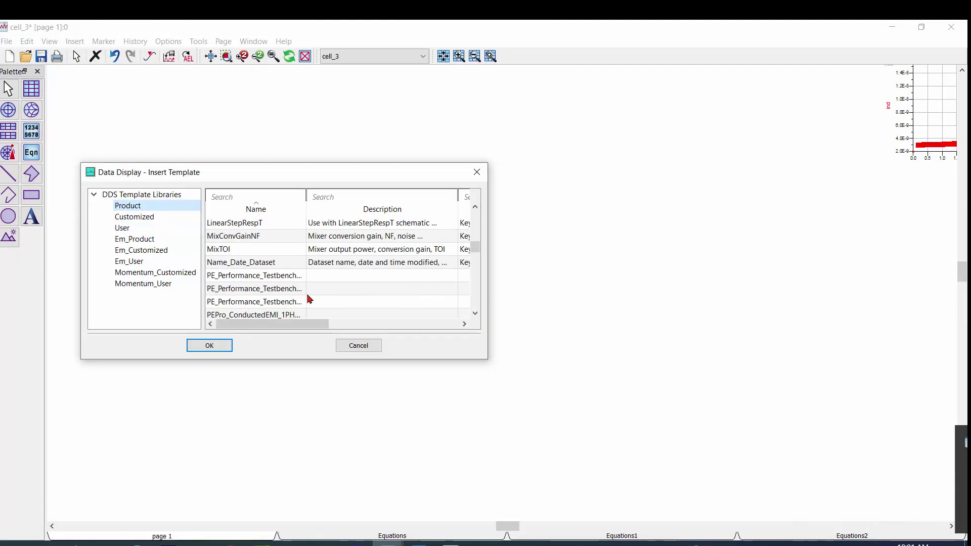
{"action": "left_click_drag", "start_coordinate": [473, 249], "coordinate": [467, 329]}
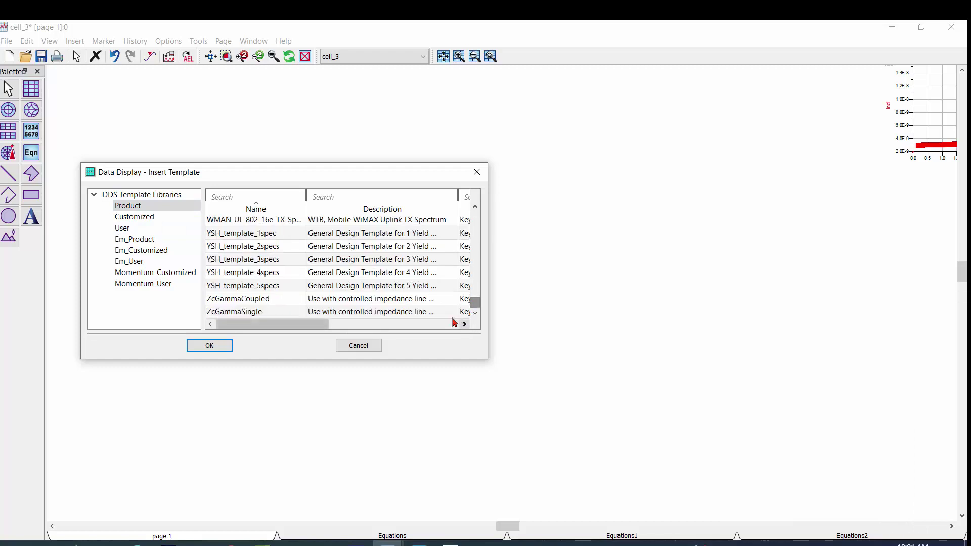
{"action": "left_click", "coordinate": [243, 232]}
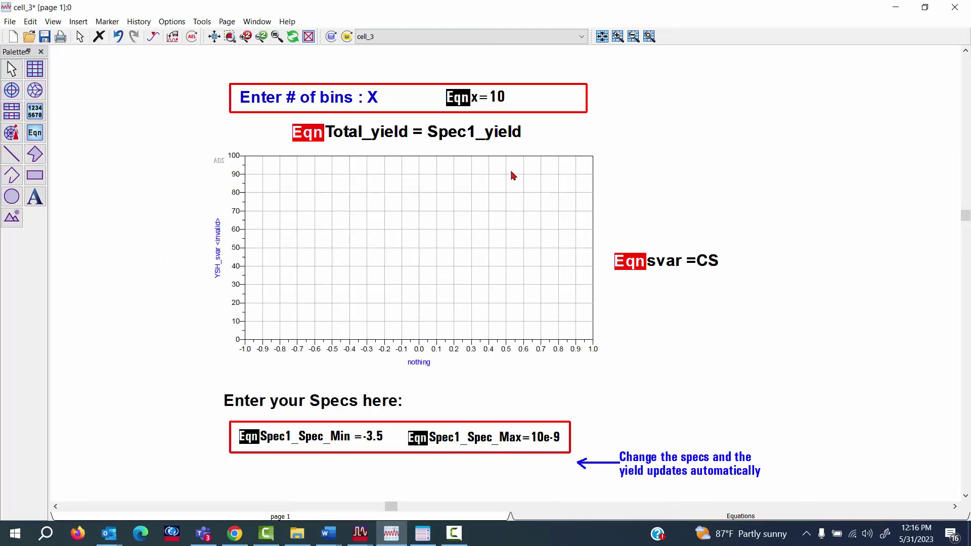
Lower the Spec1_Spec_Max value from 10e-9 to 9e-9
{"action": "double_click", "coordinate": [545, 438]}
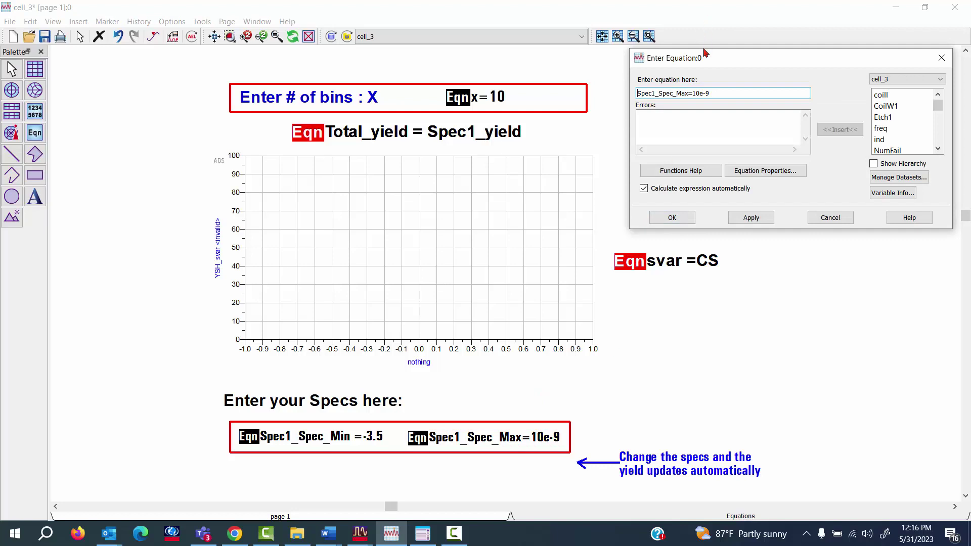
{"action": "left_click_drag", "start_coordinate": [700, 93], "coordinate": [695, 92]}
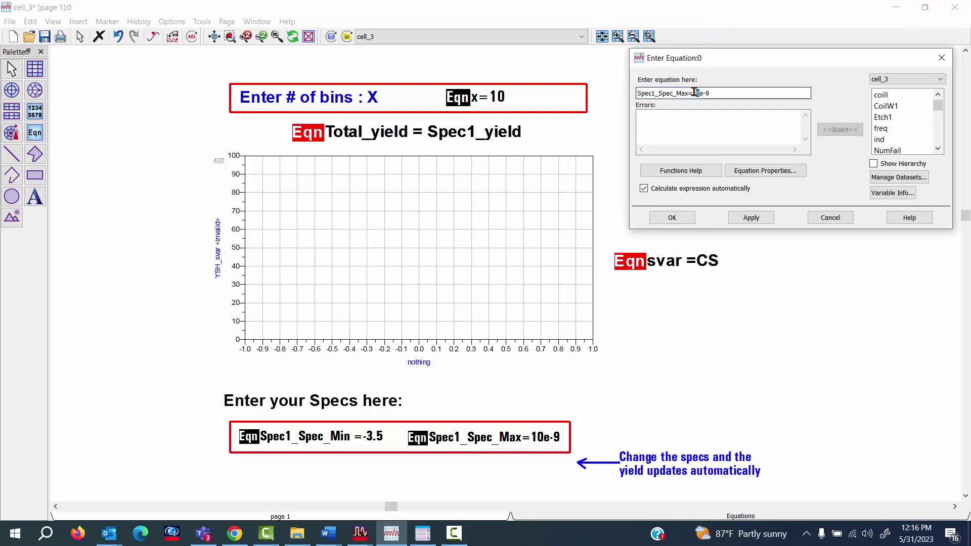
{"action": "type", "text": "1"}
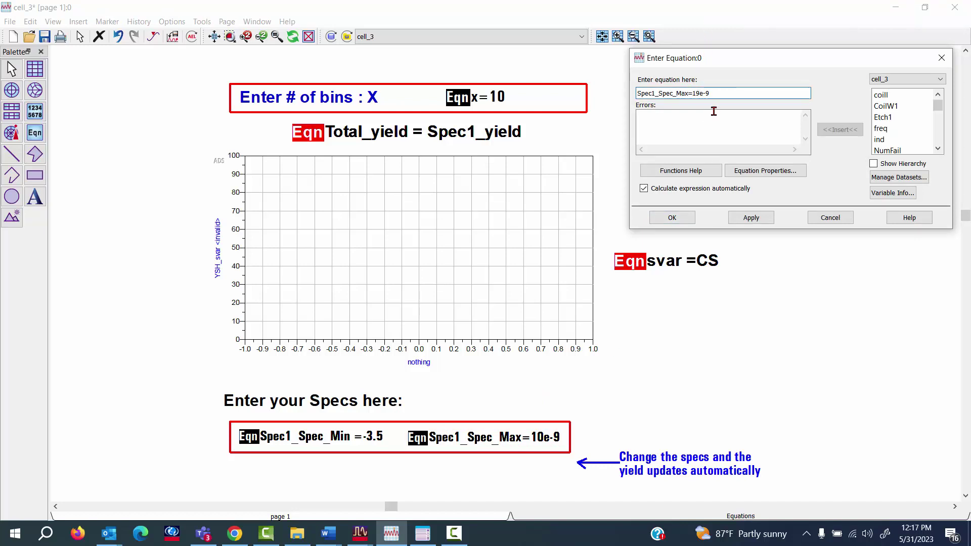
{"action": "key", "text": "BackSpace"}
{"action": "type", "text": "9"}
{"action": "left_click", "coordinate": [672, 218]}
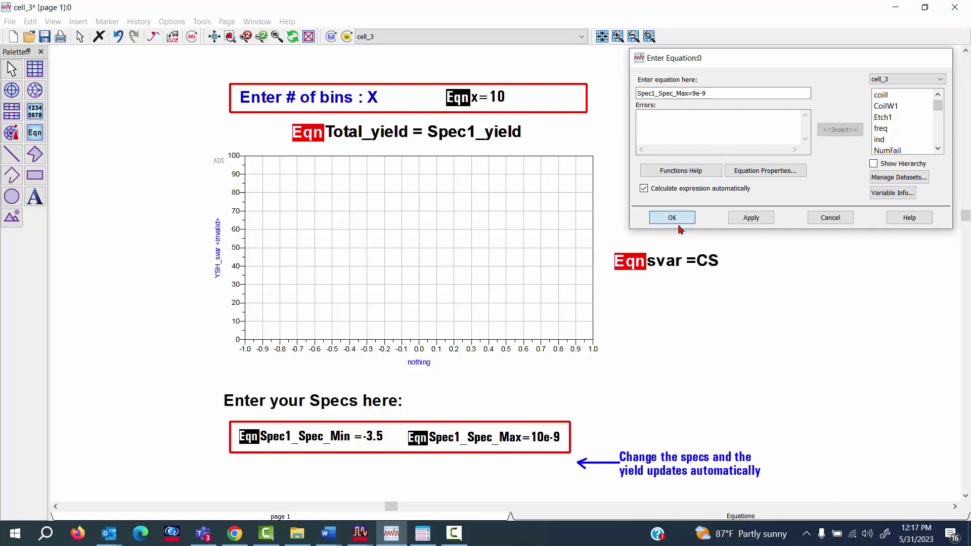
Change the svar equation from CS to Subh1, then from Subh1 to Etch1
{"action": "double_click", "coordinate": [700, 262]}
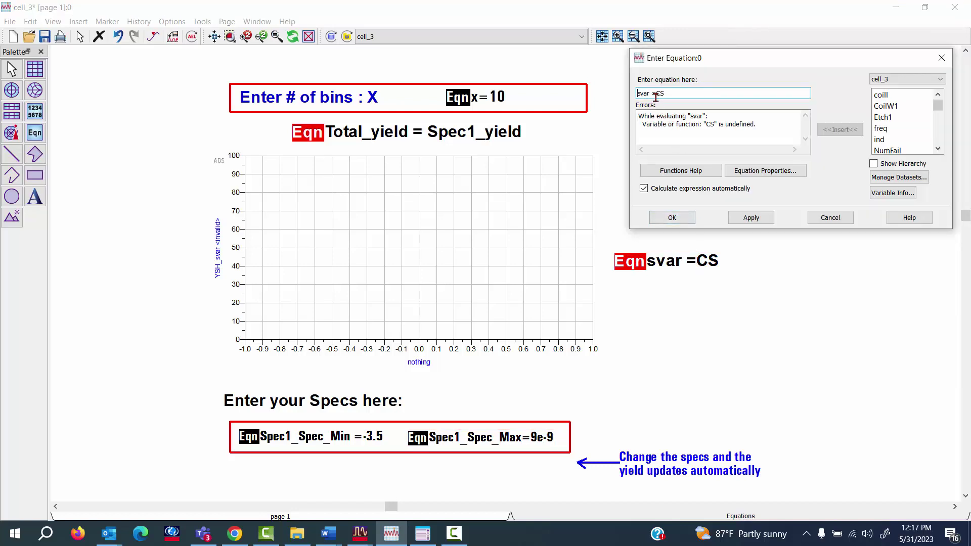
{"action": "left_click_drag", "start_coordinate": [655, 96], "coordinate": [680, 95]}
{"action": "type", "text": "Su"}
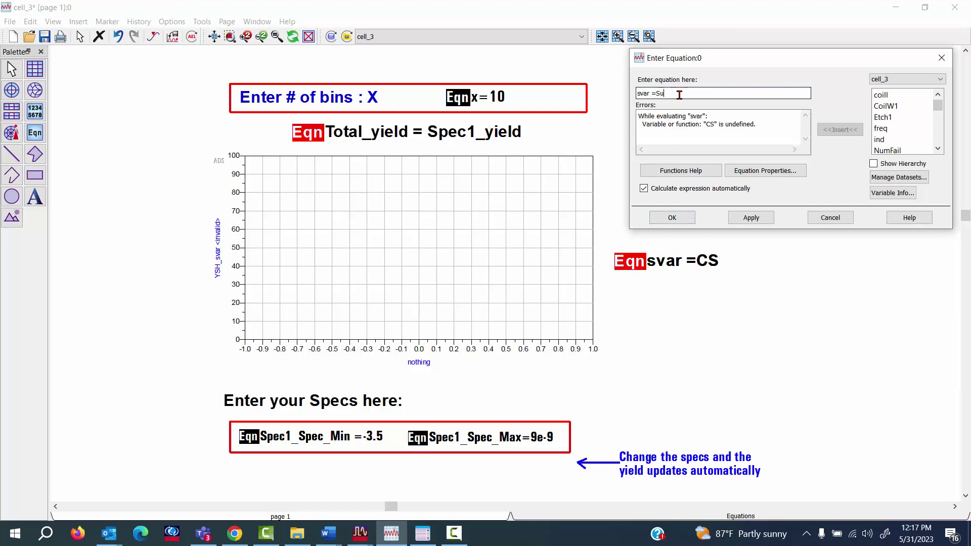
{"action": "type", "text": "bh1"}
{"action": "key", "text": "Return"}
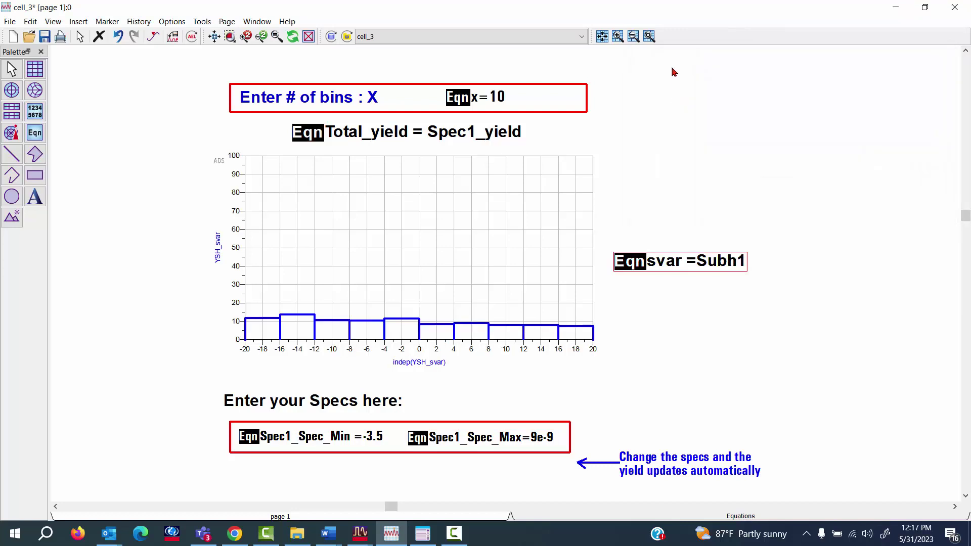
{"action": "left_click", "coordinate": [541, 438]}
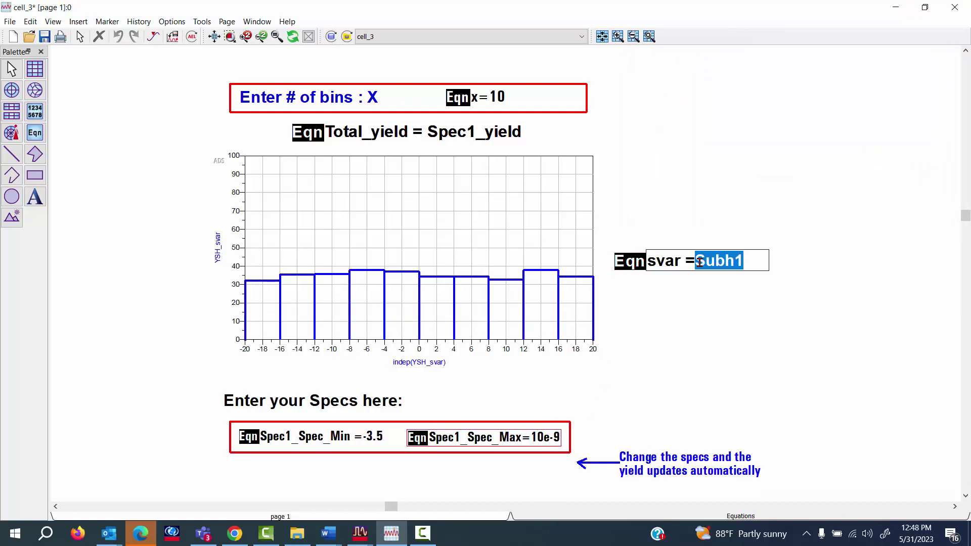
{"action": "left_click_drag", "start_coordinate": [739, 261], "coordinate": [737, 261]}
{"action": "type", "text": "Etch"}
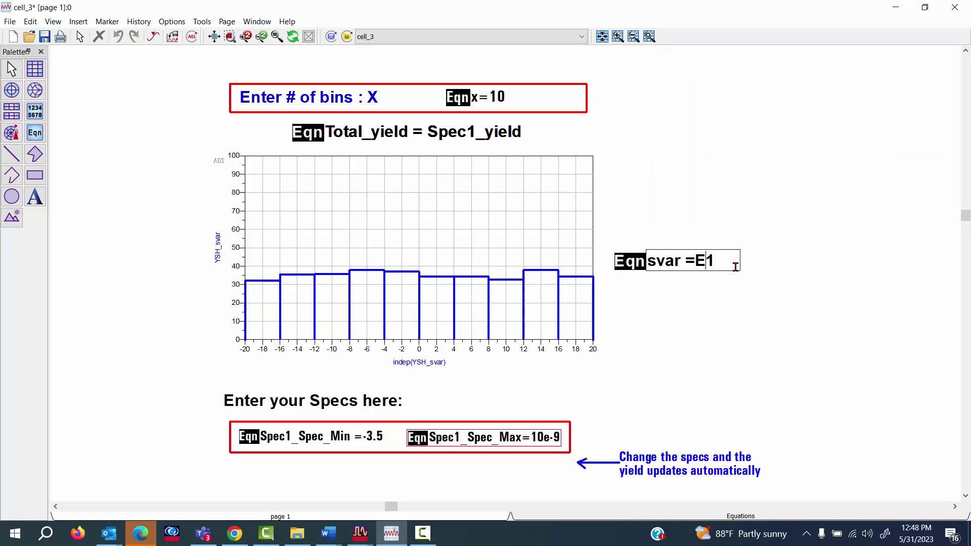
{"action": "key", "text": "Return"}
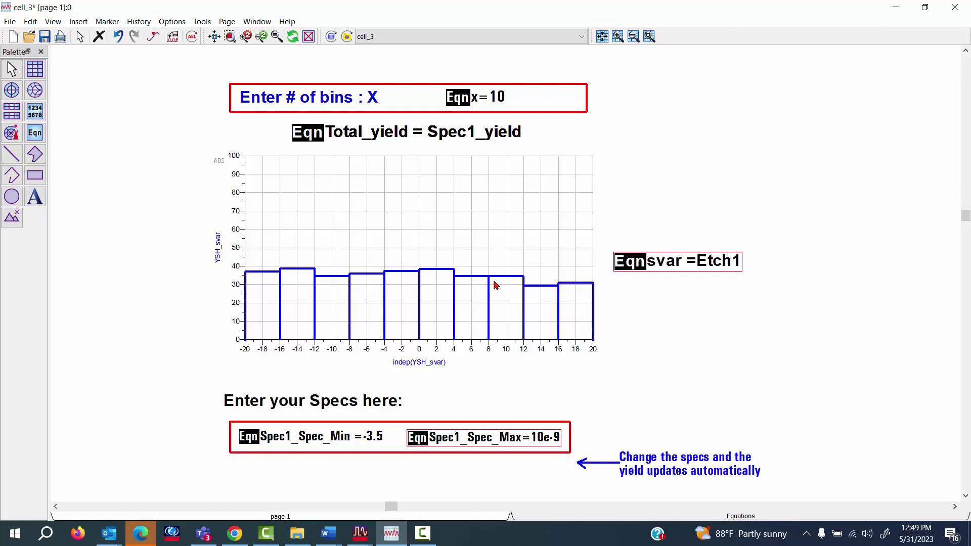
Replace Etch1 with CoilW1 in the svar equation to plot CoilW1's yield histogram
{"action": "left_click", "coordinate": [649, 314]}
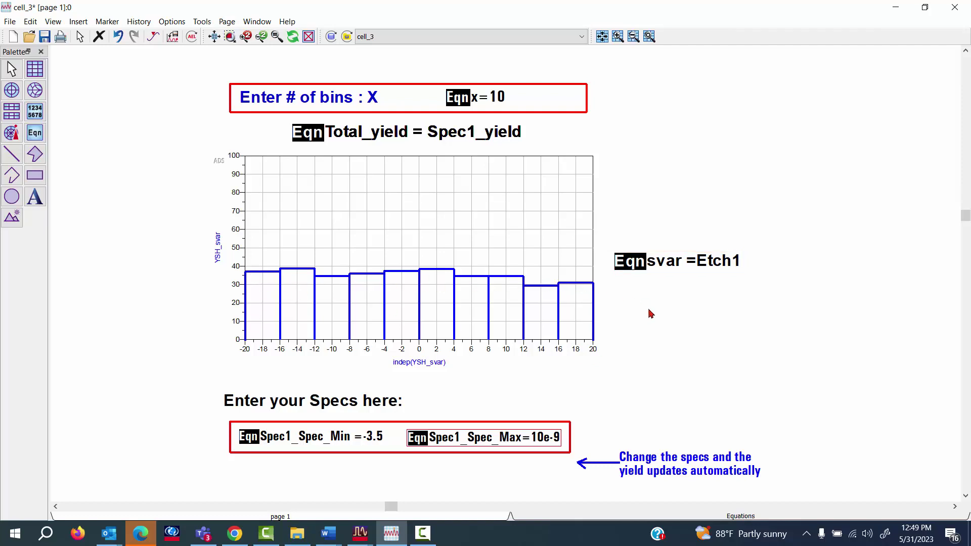
{"action": "double_click", "coordinate": [706, 269]}
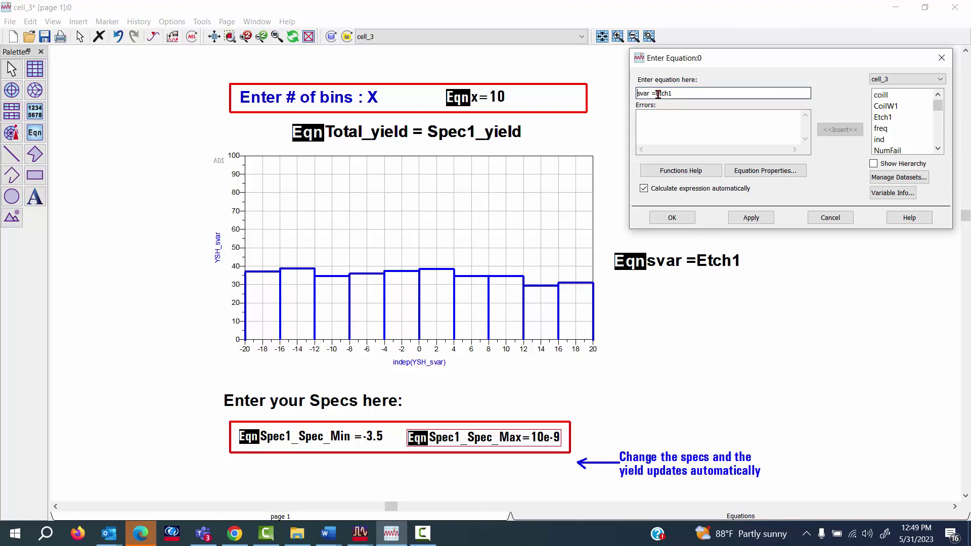
{"action": "double_click", "coordinate": [660, 94]}
{"action": "type", "text": "CoilW1"}
{"action": "key", "text": "Return"}
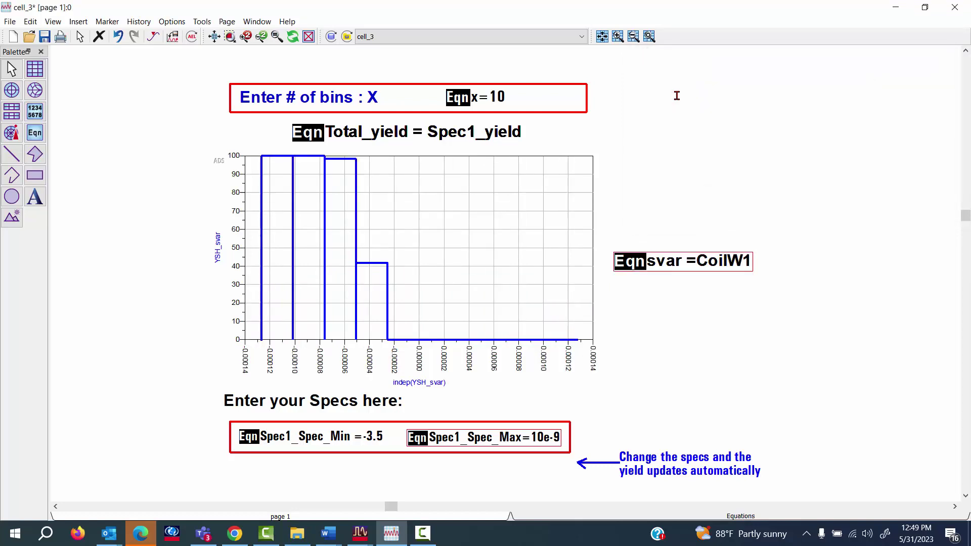
{"action": "left_click", "coordinate": [711, 356]}
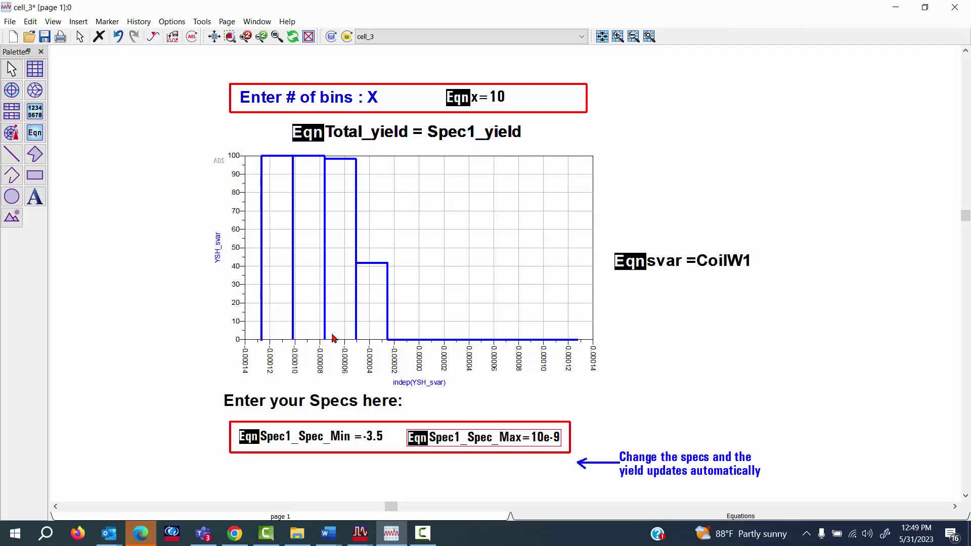
{"action": "left_click", "coordinate": [424, 493]}
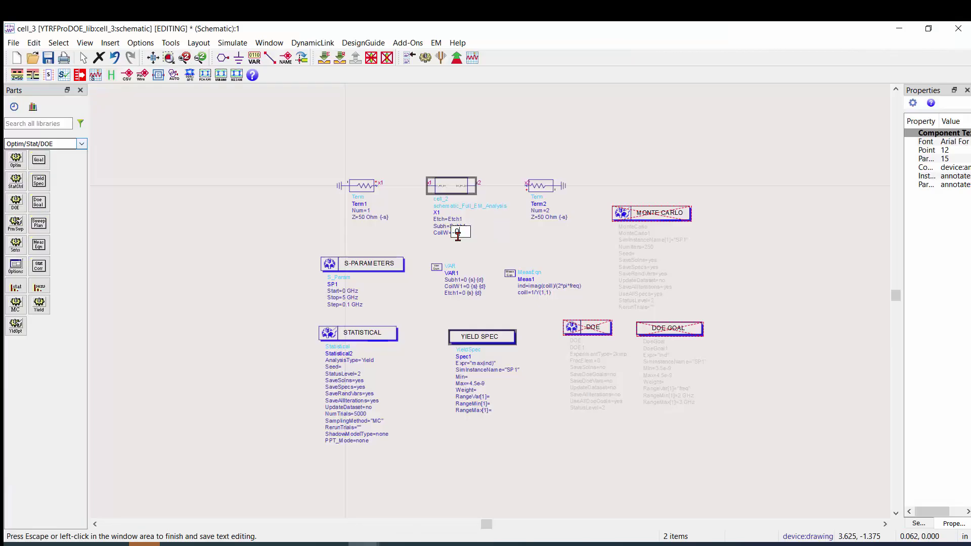
Set X1's CoilW value on the schematic to -0.000127 and rerun the yield simulation
{"action": "type", "text": ".000127"}
{"action": "left_click", "coordinate": [486, 234]}
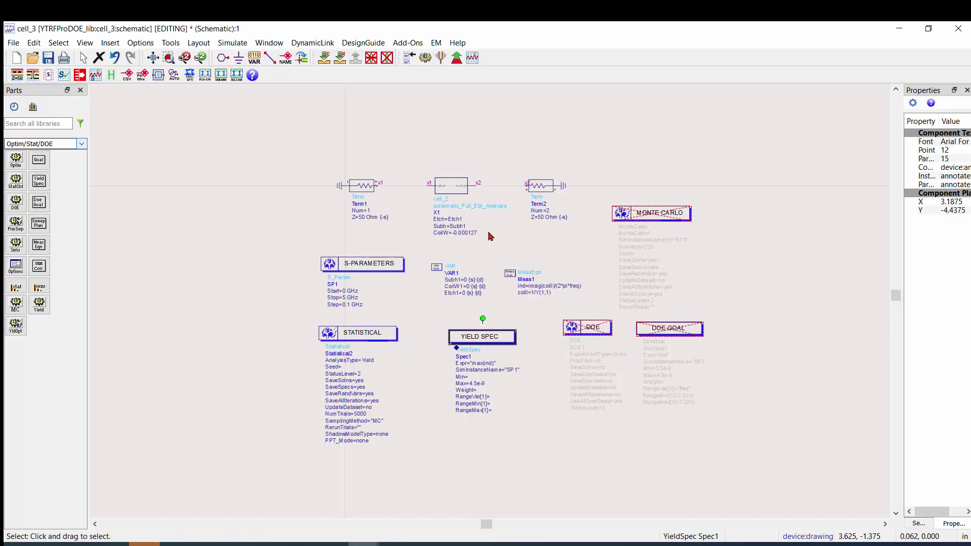
{"action": "left_click", "coordinate": [429, 66]}
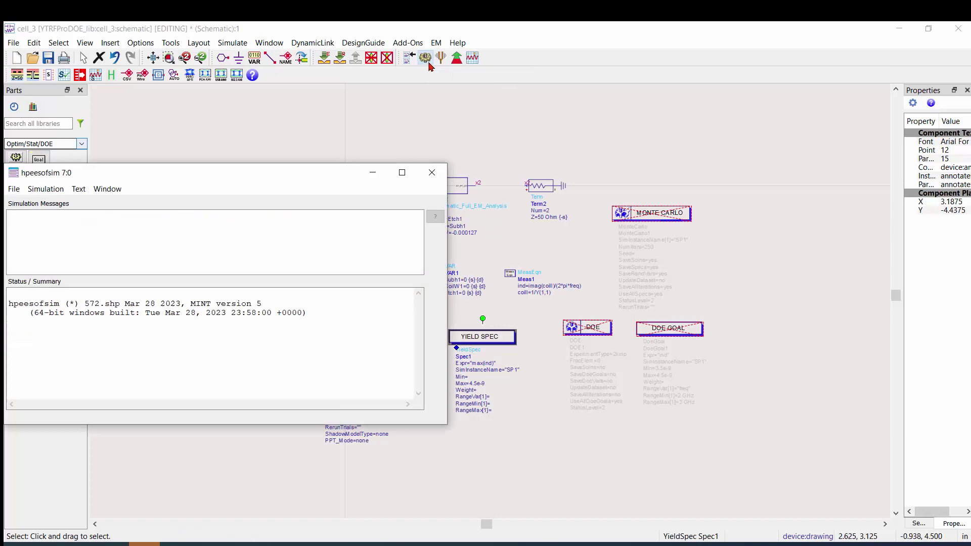
Set the svar equation to Subh1, then change it to Etch1
{"action": "type", "text": "Subh1"}
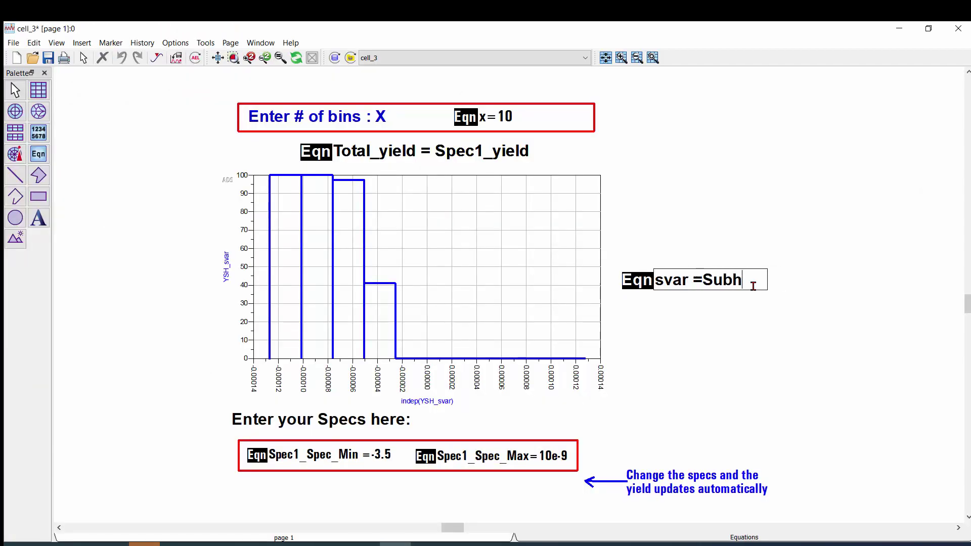
{"action": "key", "text": "Return"}
{"action": "left_click", "coordinate": [745, 281]}
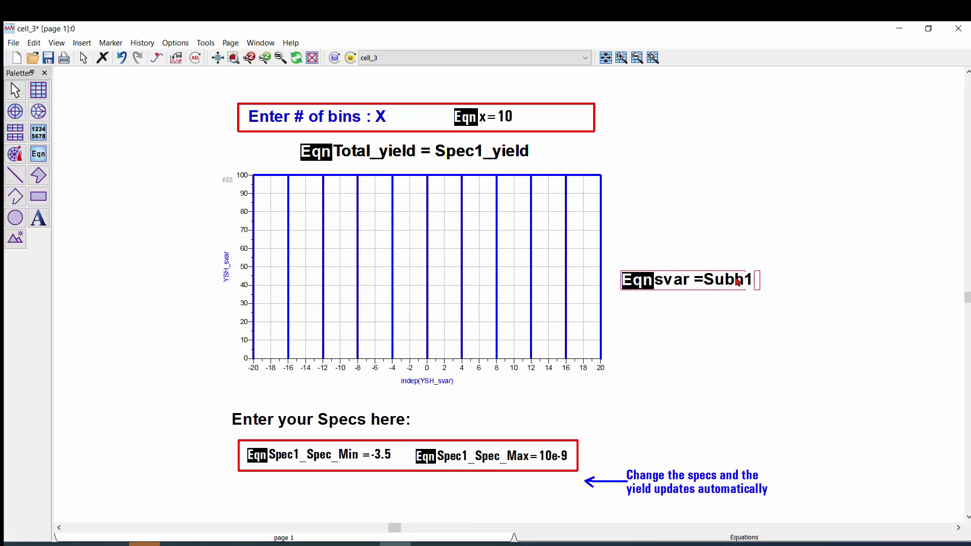
{"action": "left_click", "coordinate": [744, 281]}
{"action": "left_click", "coordinate": [744, 281]}
{"action": "key", "text": "BackSpace"}
{"action": "key", "text": "BackSpace"}
{"action": "key", "text": "BackSpace"}
{"action": "key", "text": "BackSpace"}
{"action": "type", "text": "Etch"}
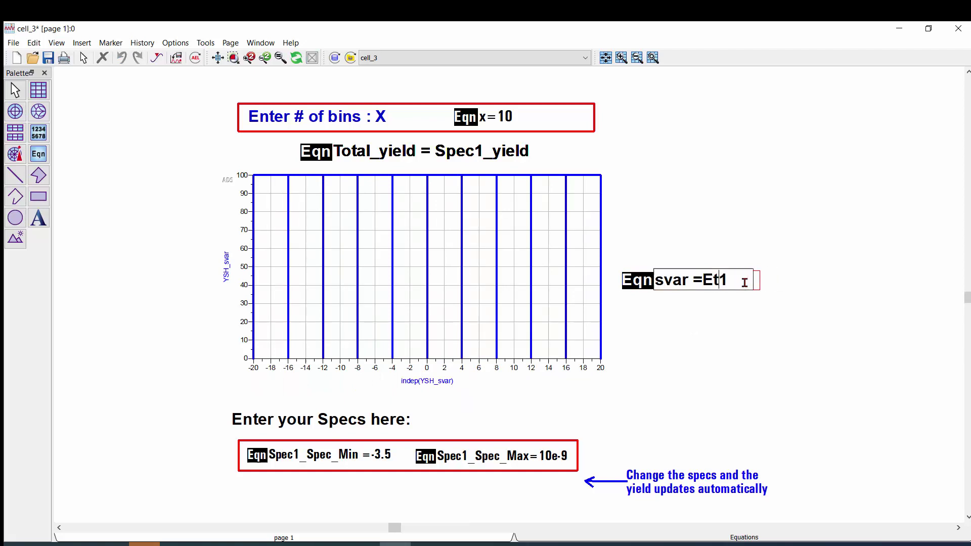
{"action": "key", "text": "Return"}
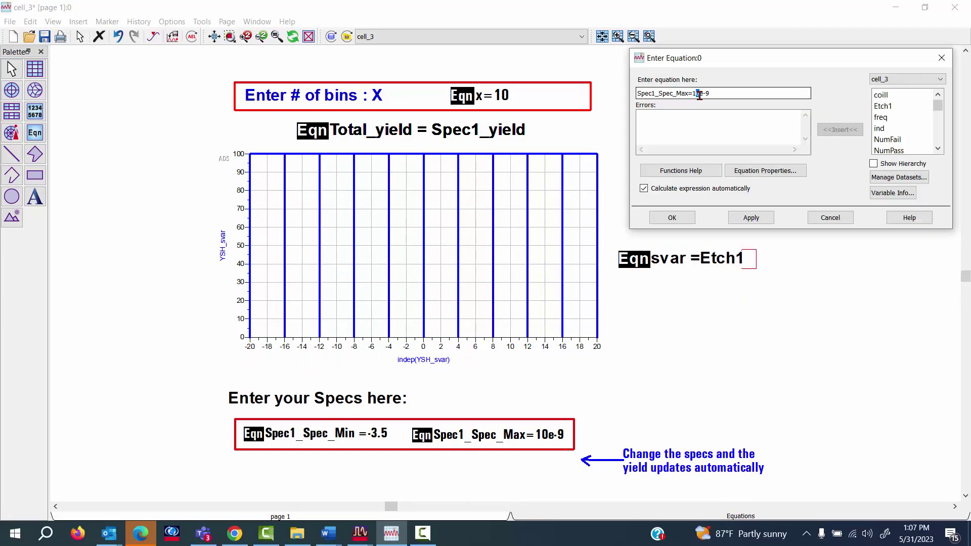
Step Spec1_Spec_Max down to 9e-9, then 8e-9, and finally 8.5e-9
{"action": "key", "text": "BackSpace"}
{"action": "key", "text": "BackSpace"}
{"action": "type", "text": "9"}
{"action": "left_click", "coordinate": [672, 218]}
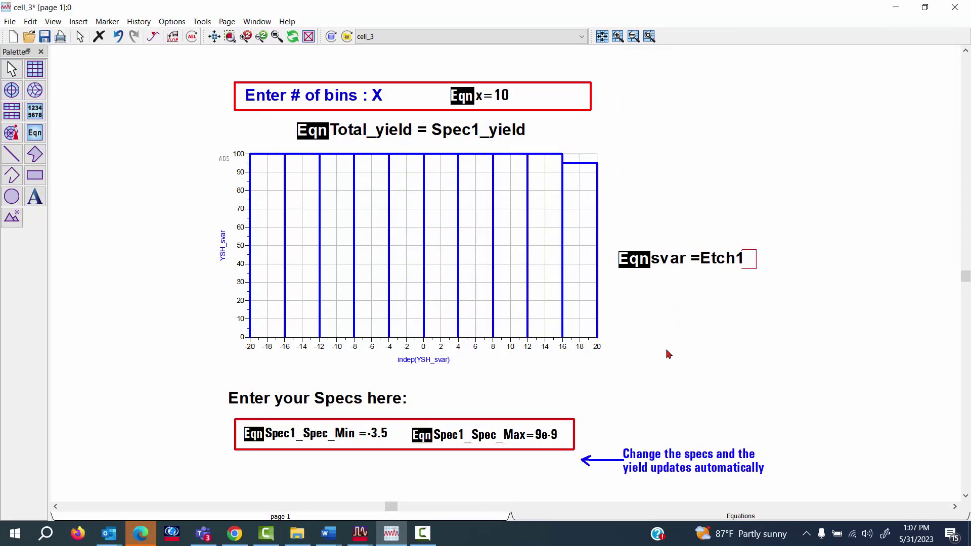
{"action": "left_click", "coordinate": [543, 438]}
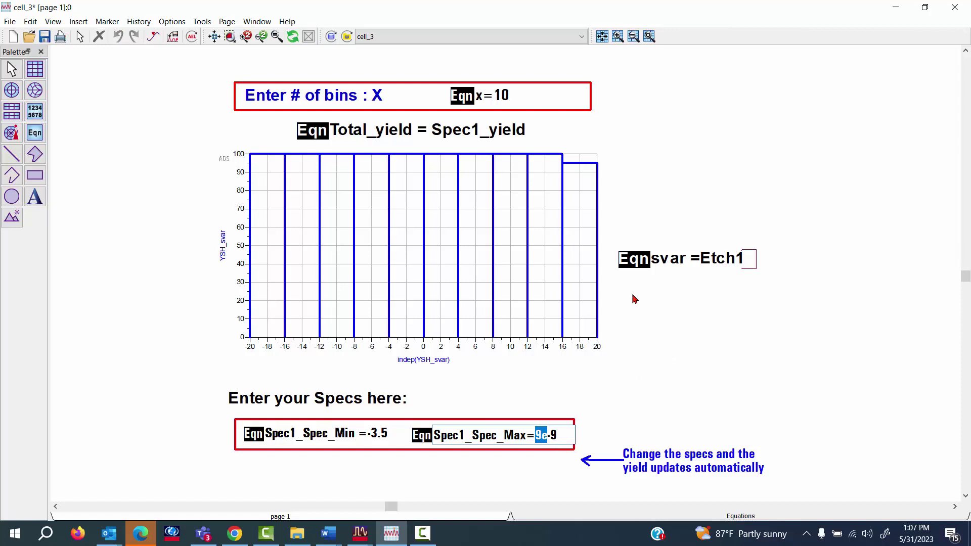
{"action": "left_click", "coordinate": [539, 440]}
{"action": "key", "text": "shift+Left"}
{"action": "type", "text": "8"}
{"action": "left_click", "coordinate": [641, 414]}
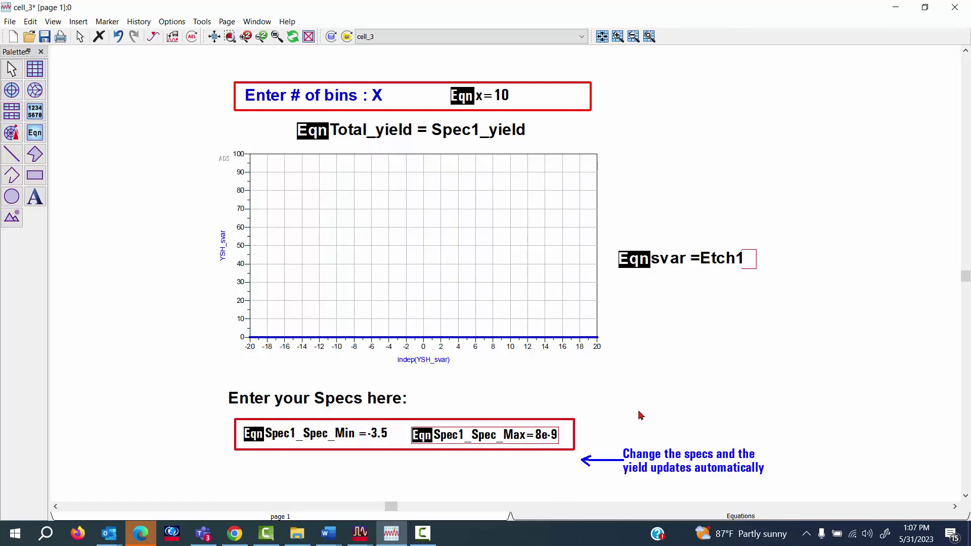
{"action": "left_click", "coordinate": [537, 441]}
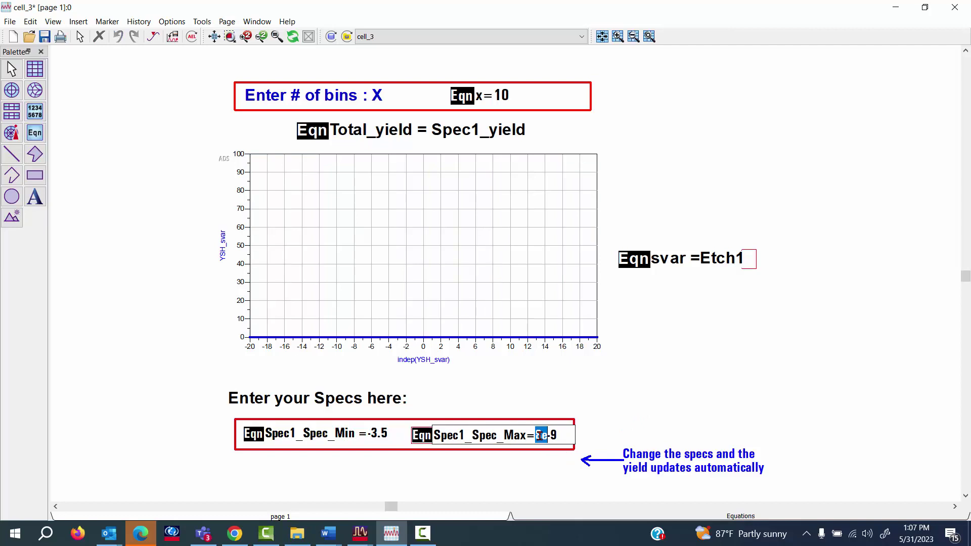
{"action": "left_click", "coordinate": [540, 440]}
{"action": "type", "text": ".5"}
{"action": "key", "text": "Return"}
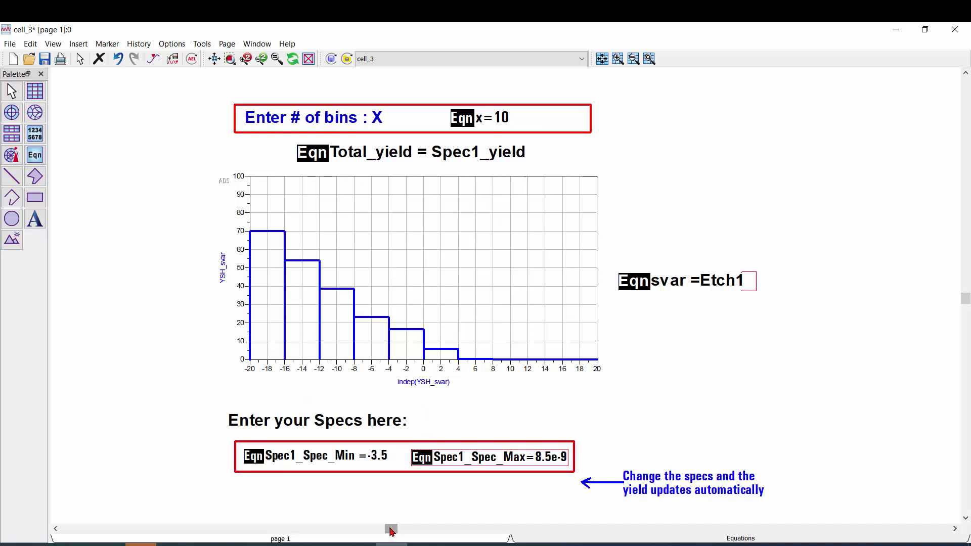
Switch to the Robustness in RF Designs PowerPoint presentation
{"action": "key", "text": "Escape"}
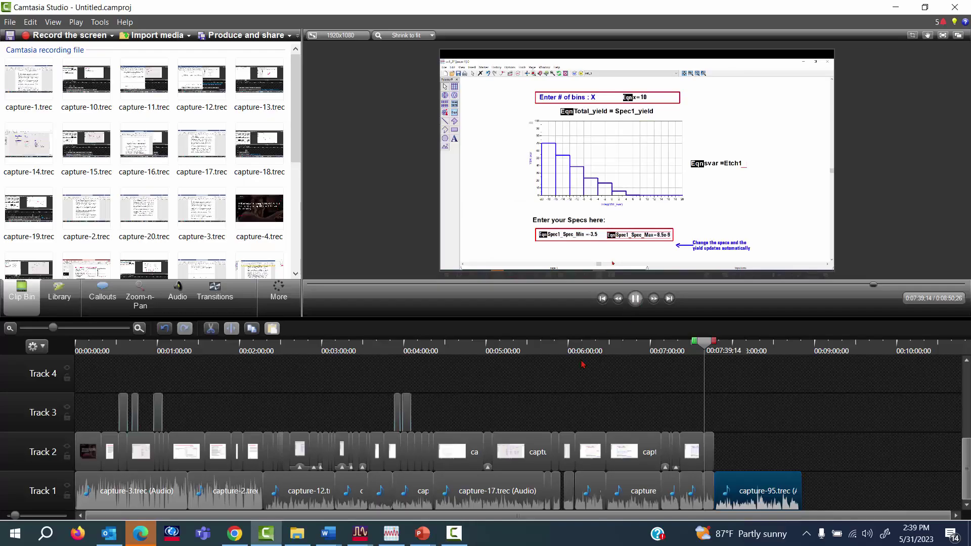
{"action": "left_click", "coordinate": [635, 298]}
{"action": "mouse_move", "coordinate": [423, 533]}
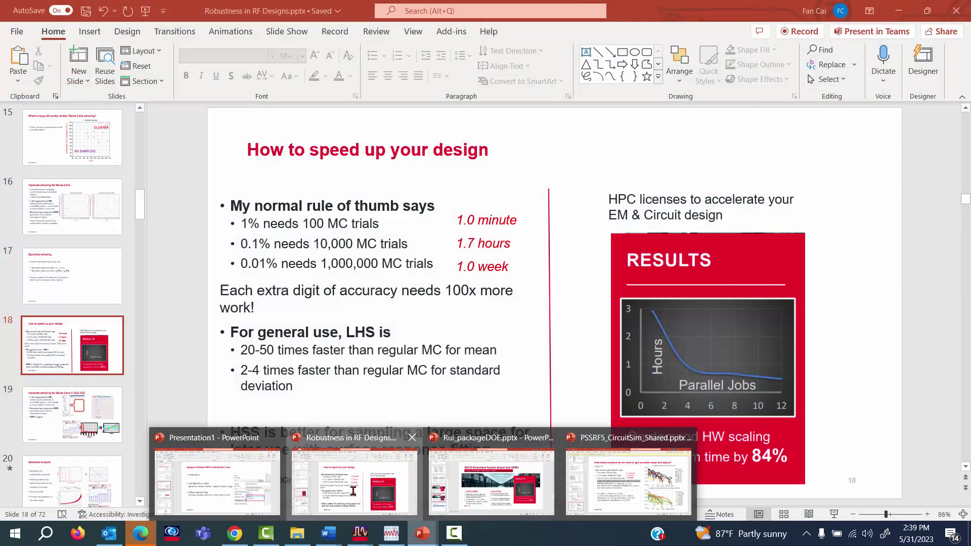
{"action": "left_click", "coordinate": [353, 491]}
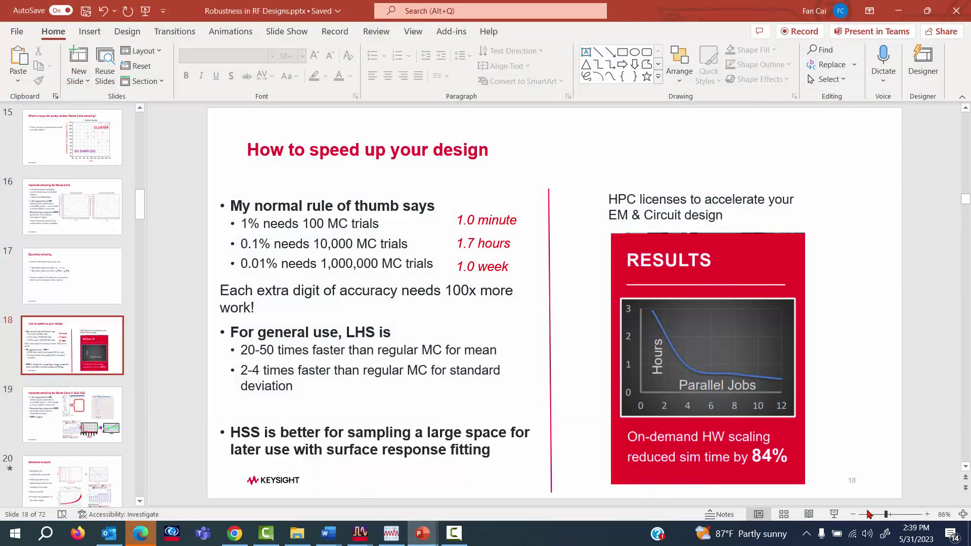